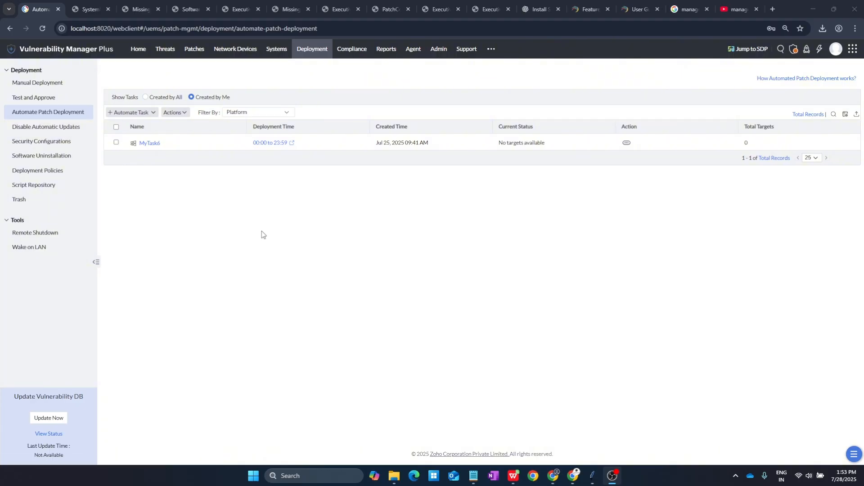
Step: Create a new Windows automated patch deployment task, MyTask7, from the Automate Task menu
{"action": "left_click", "coordinate": [126, 114]}
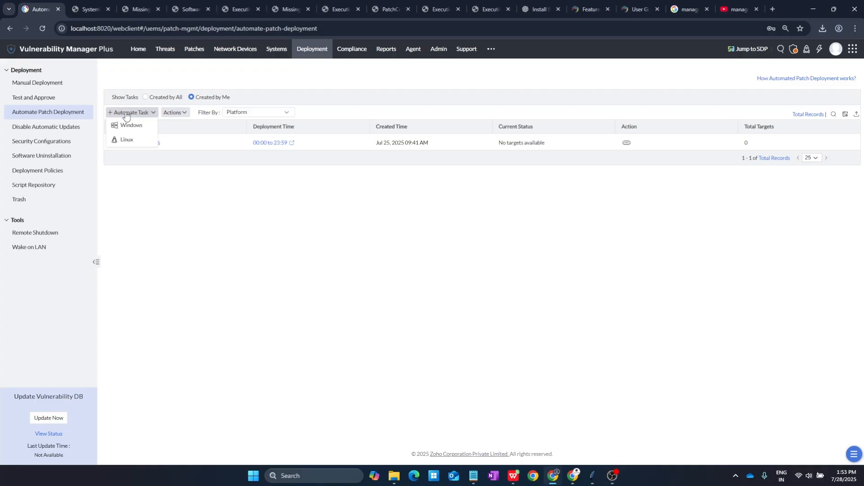
{"action": "left_click", "coordinate": [198, 191]}
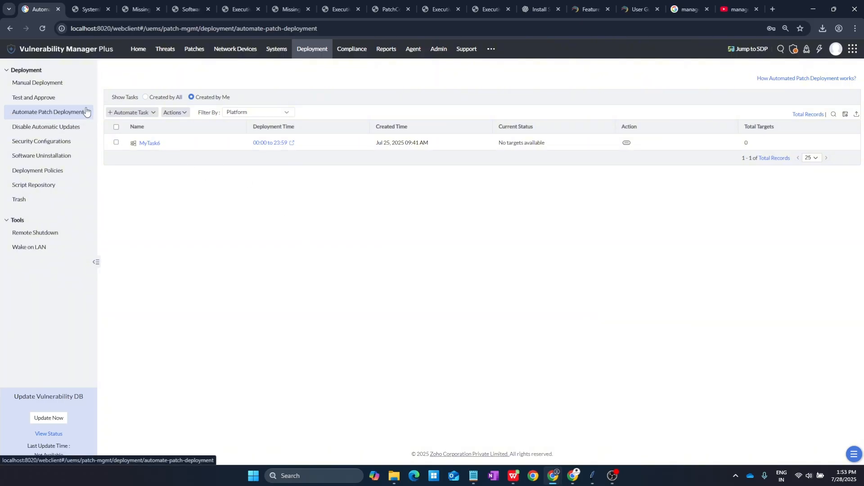
{"action": "left_click", "coordinate": [130, 114]}
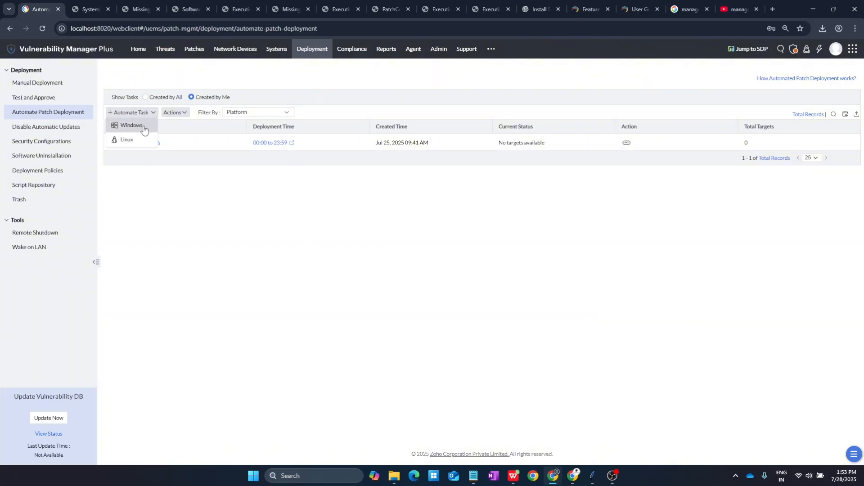
{"action": "left_click", "coordinate": [140, 126]}
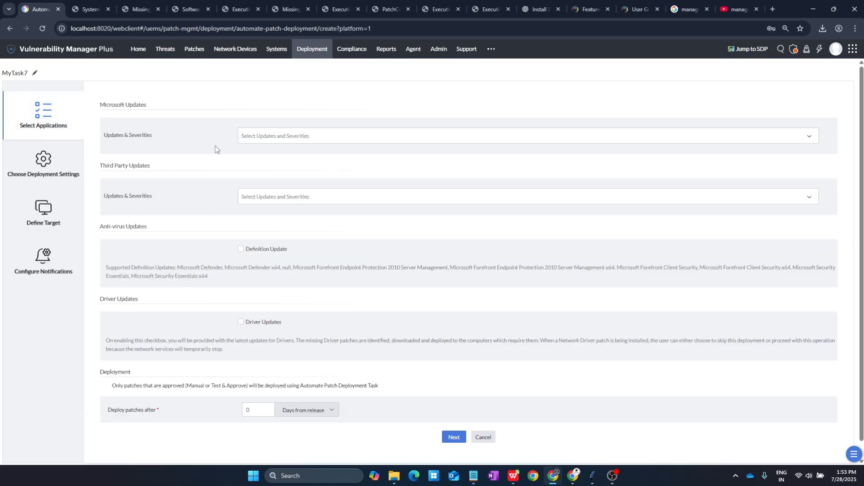
Step: Include Microsoft Security Updates and Non Security Updates of every severity, plus Service Packs
{"action": "left_click", "coordinate": [292, 131]}
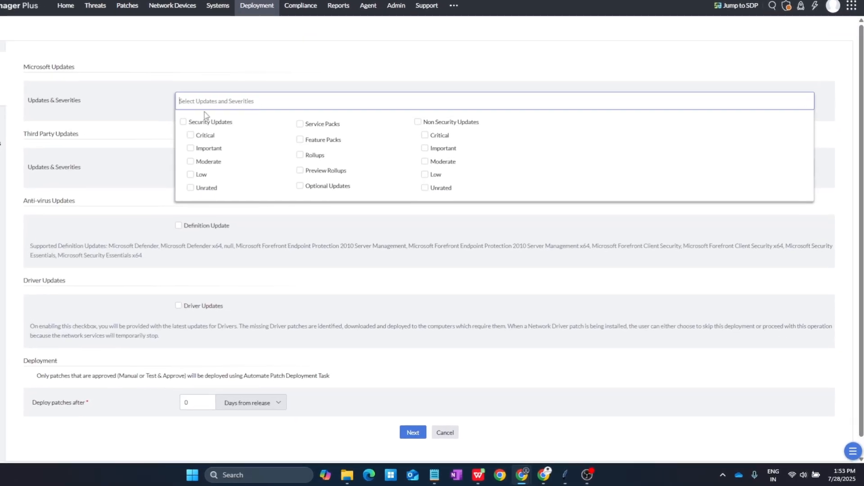
{"action": "left_click", "coordinate": [183, 121]}
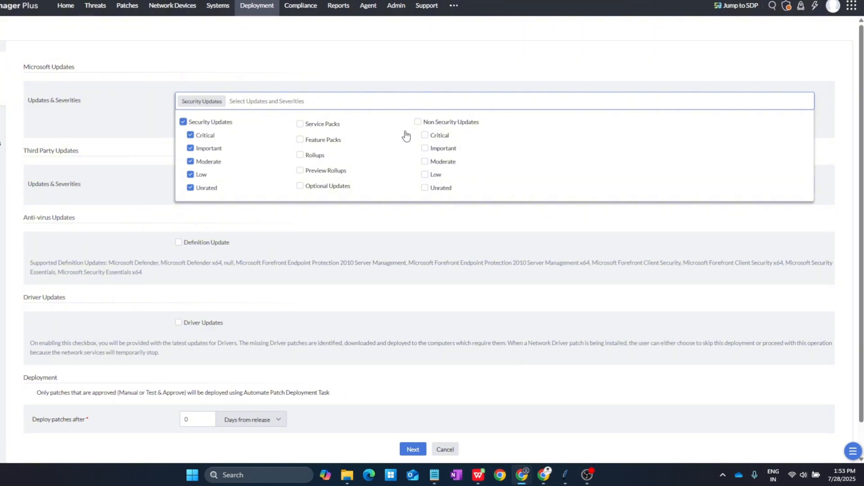
{"action": "left_click", "coordinate": [418, 122]}
{"action": "left_click", "coordinate": [300, 123]}
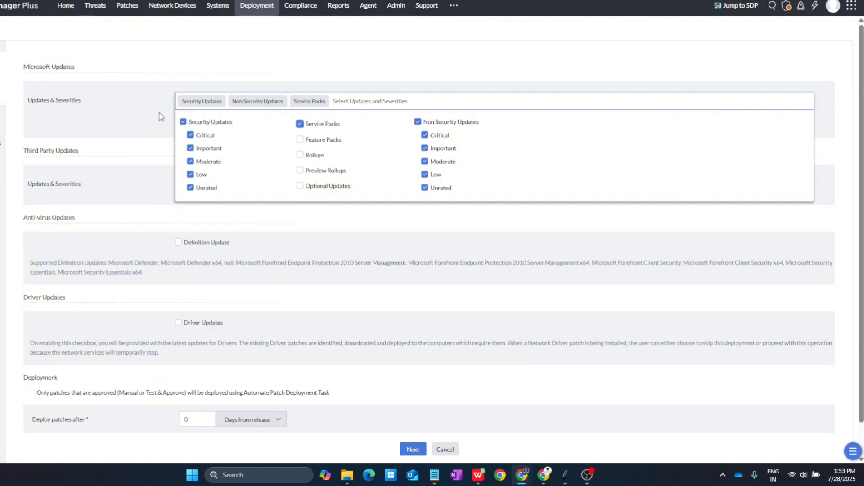
{"action": "left_click", "coordinate": [143, 116]}
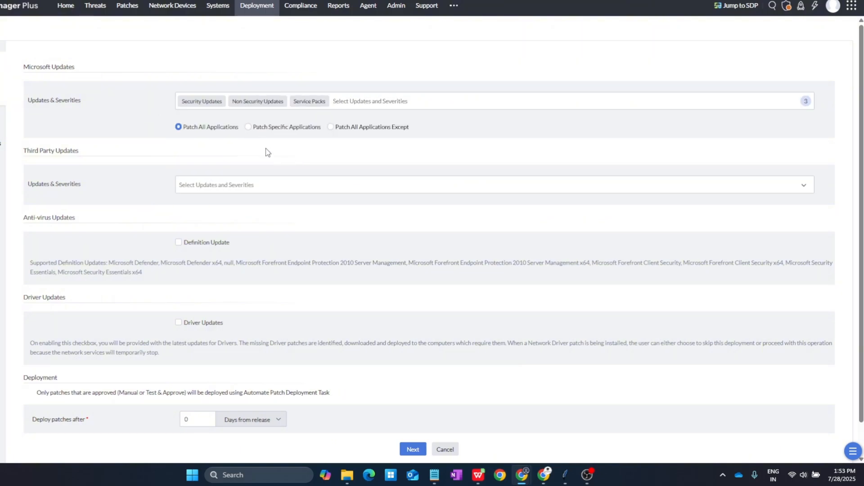
{"action": "left_click", "coordinate": [249, 128]}
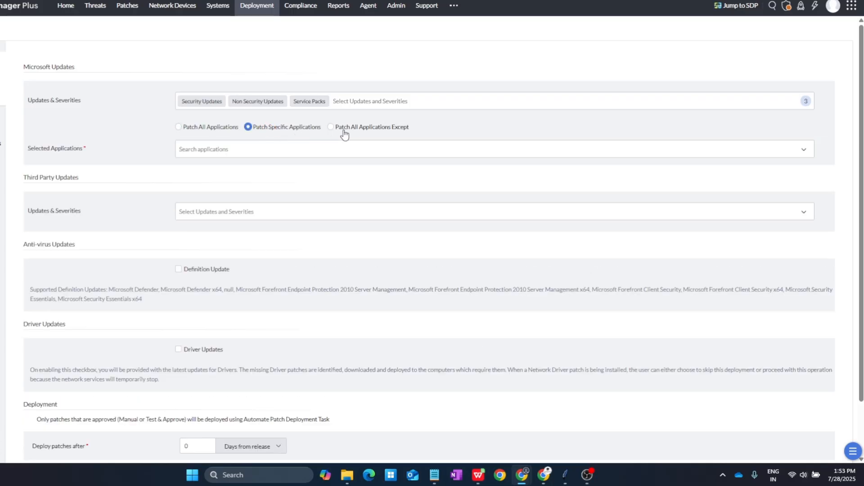
{"action": "left_click", "coordinate": [368, 130]}
{"action": "left_click", "coordinate": [395, 148]}
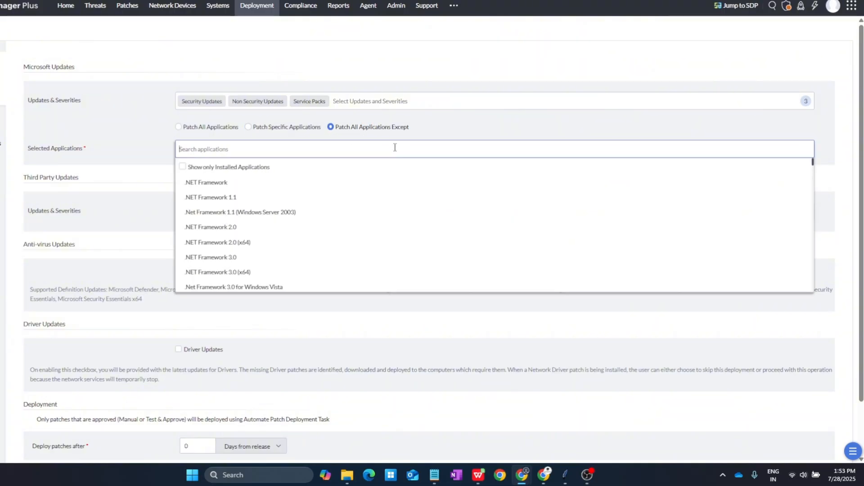
{"action": "left_click", "coordinate": [275, 128]}
{"action": "left_click", "coordinate": [206, 128]}
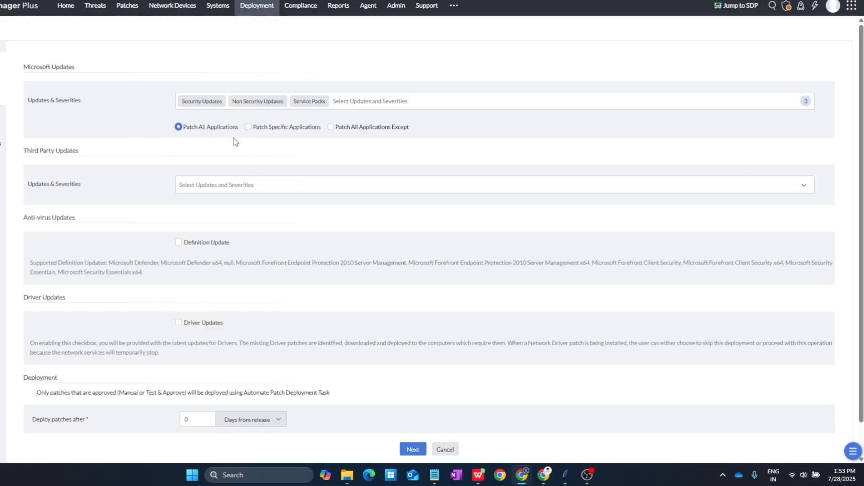
{"action": "scroll", "coordinate": [149, 184], "scroll_direction": "down", "scroll_amount": 1}
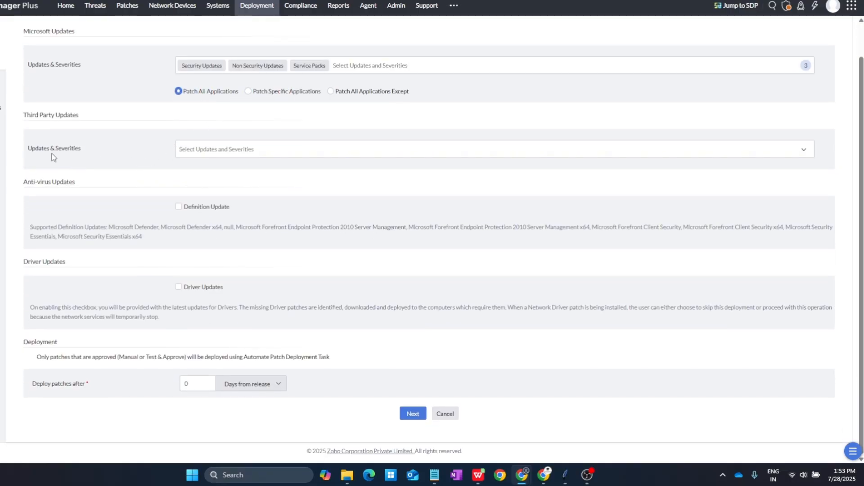
{"action": "left_click", "coordinate": [270, 92]}
{"action": "left_click", "coordinate": [259, 108]}
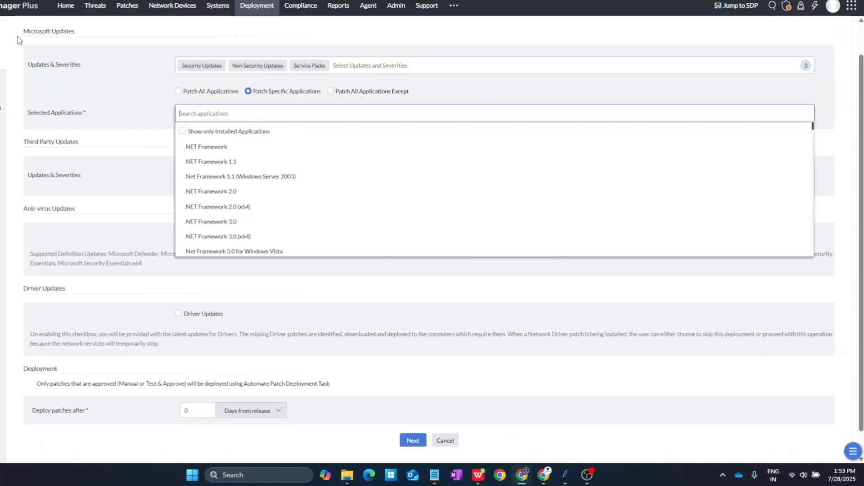
{"action": "triple_click", "coordinate": [81, 35]}
{"action": "left_click", "coordinate": [79, 34]}
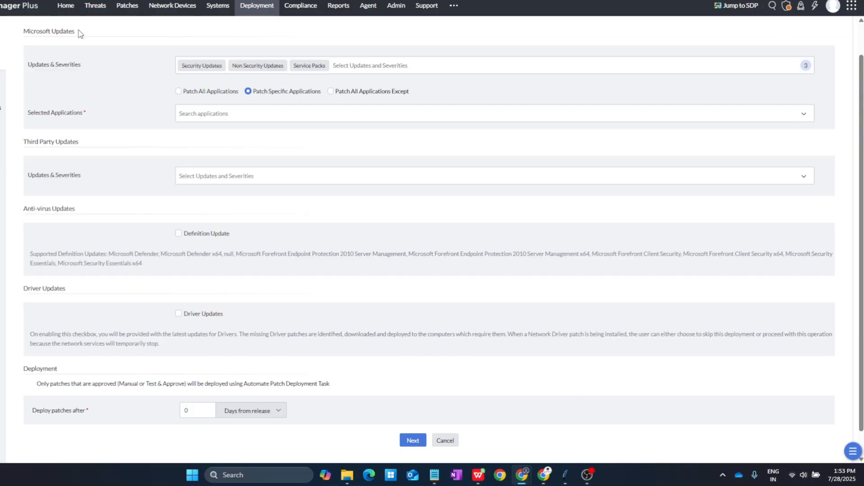
{"action": "left_click", "coordinate": [302, 111]}
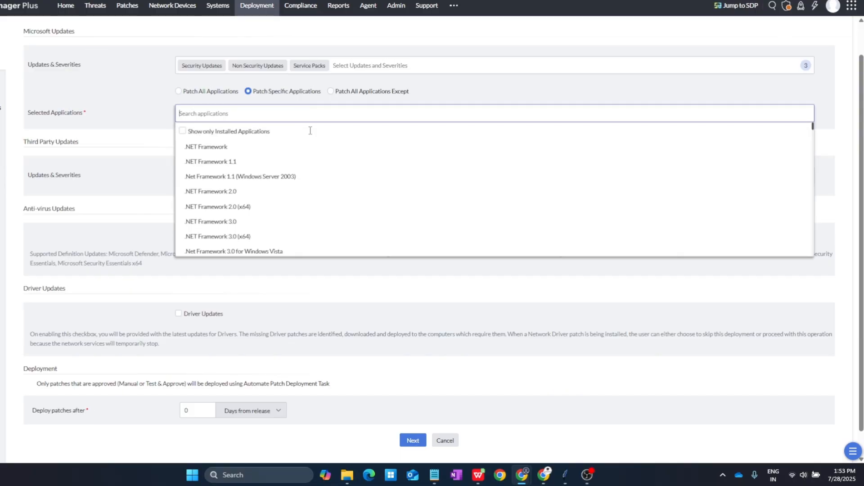
{"action": "scroll", "coordinate": [323, 170], "scroll_direction": "down", "scroll_amount": 7}
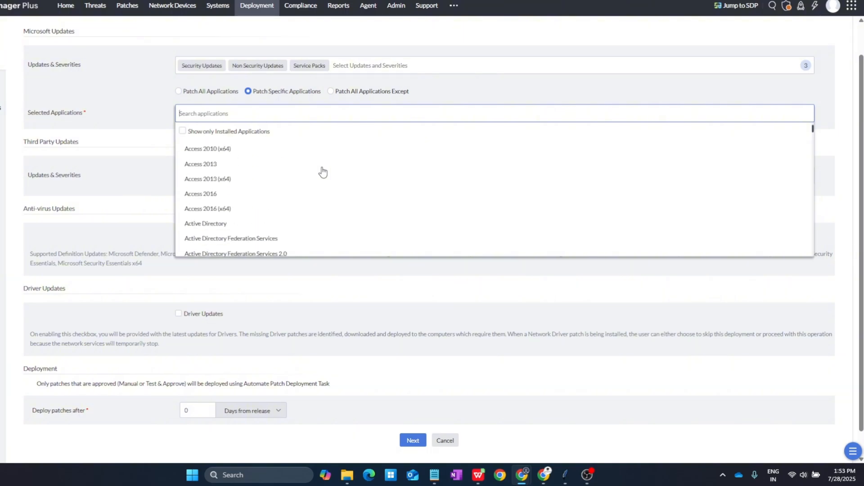
{"action": "scroll", "coordinate": [322, 170], "scroll_direction": "up", "scroll_amount": 7}
{"action": "scroll", "coordinate": [226, 172], "scroll_direction": "down", "scroll_amount": 1}
{"action": "scroll", "coordinate": [225, 172], "scroll_direction": "down", "scroll_amount": 10}
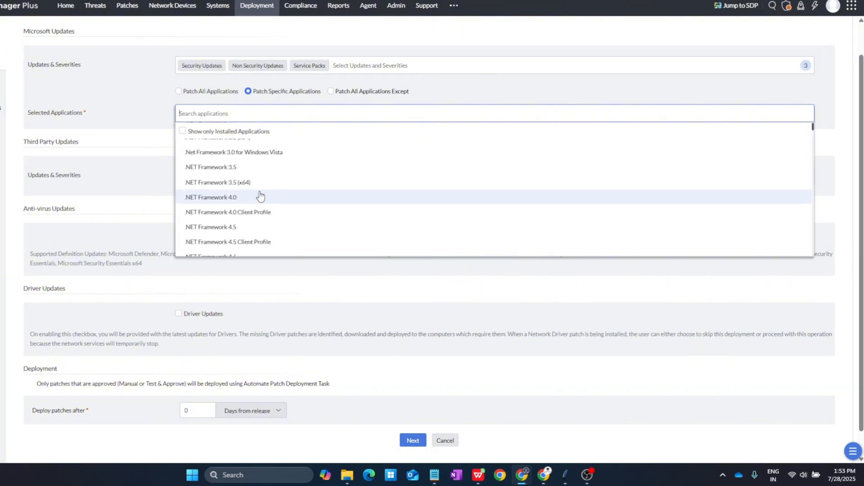
{"action": "scroll", "coordinate": [260, 196], "scroll_direction": "down", "scroll_amount": 2}
{"action": "left_click", "coordinate": [182, 131]}
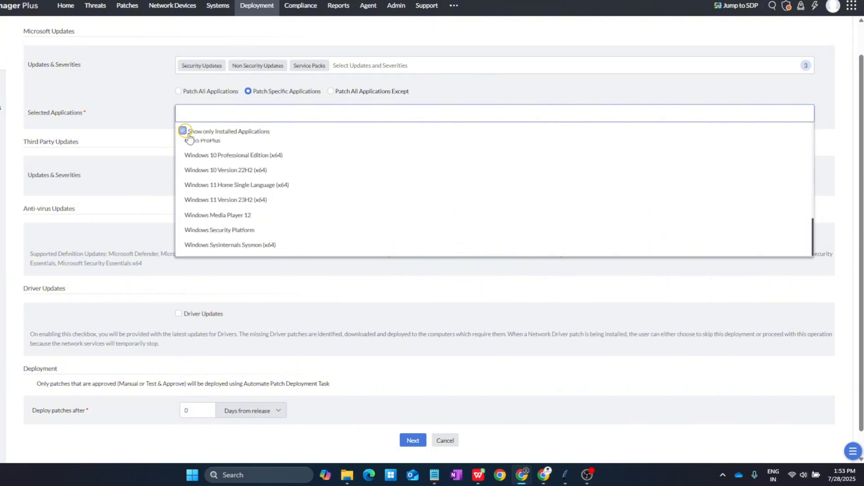
{"action": "scroll", "coordinate": [414, 276], "scroll_direction": "up", "scroll_amount": 1}
{"action": "scroll", "coordinate": [373, 249], "scroll_direction": "up", "scroll_amount": 5}
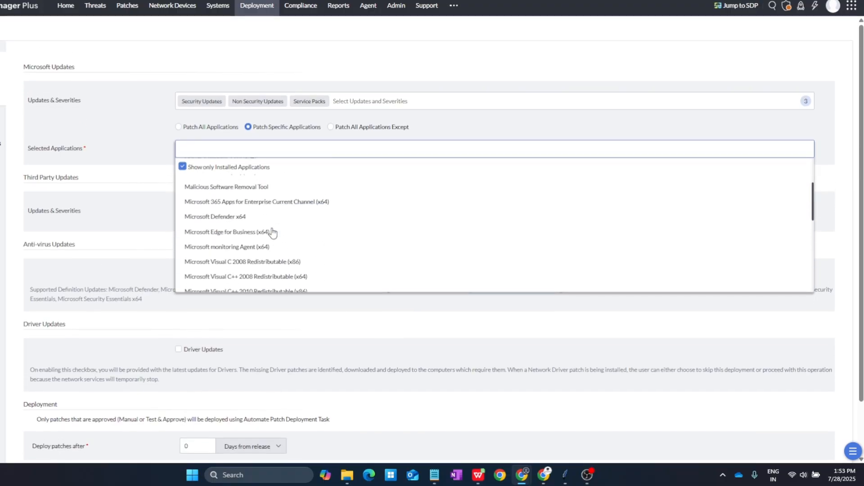
{"action": "scroll", "coordinate": [369, 234], "scroll_direction": "down", "scroll_amount": 1}
{"action": "scroll", "coordinate": [369, 232], "scroll_direction": "up", "scroll_amount": 3}
{"action": "scroll", "coordinate": [369, 232], "scroll_direction": "up", "scroll_amount": 1}
{"action": "scroll", "coordinate": [330, 252], "scroll_direction": "down", "scroll_amount": 8}
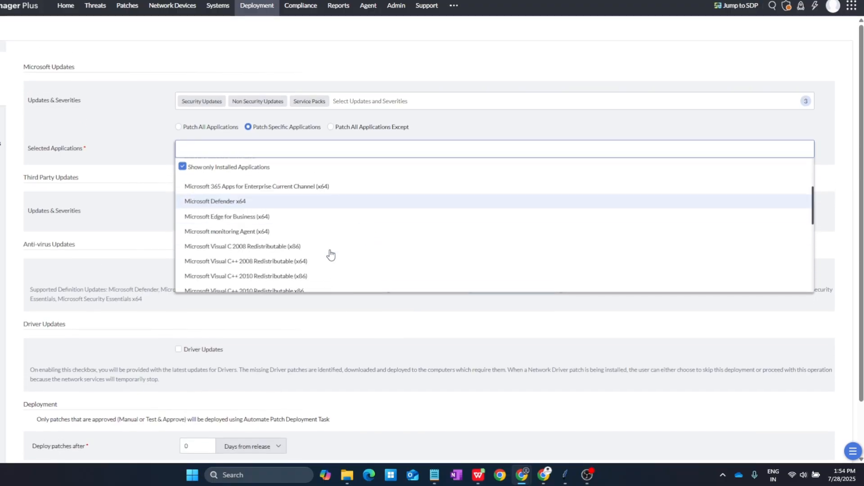
{"action": "scroll", "coordinate": [405, 212], "scroll_direction": "up", "scroll_amount": 1}
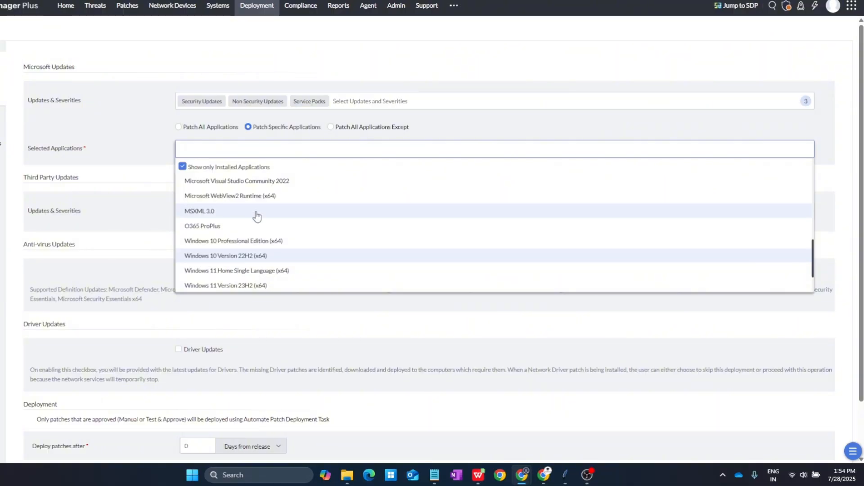
{"action": "scroll", "coordinate": [309, 247], "scroll_direction": "down", "scroll_amount": 3}
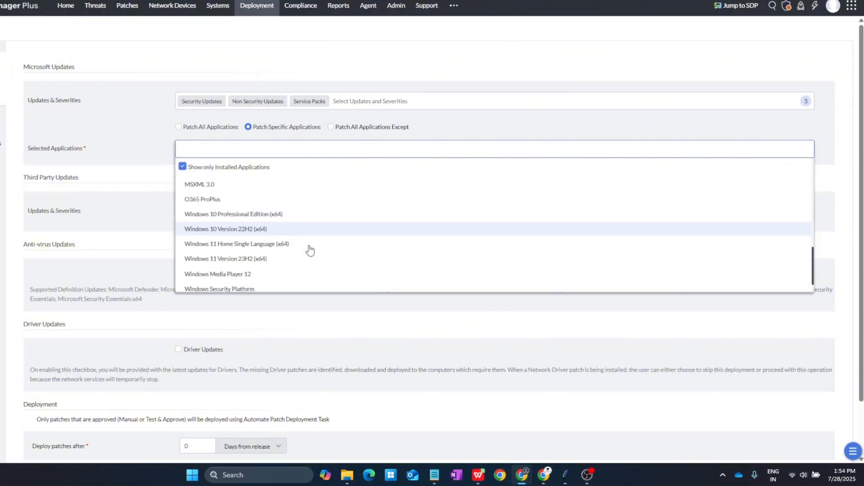
{"action": "left_click", "coordinate": [205, 131]}
{"action": "left_click", "coordinate": [205, 128]}
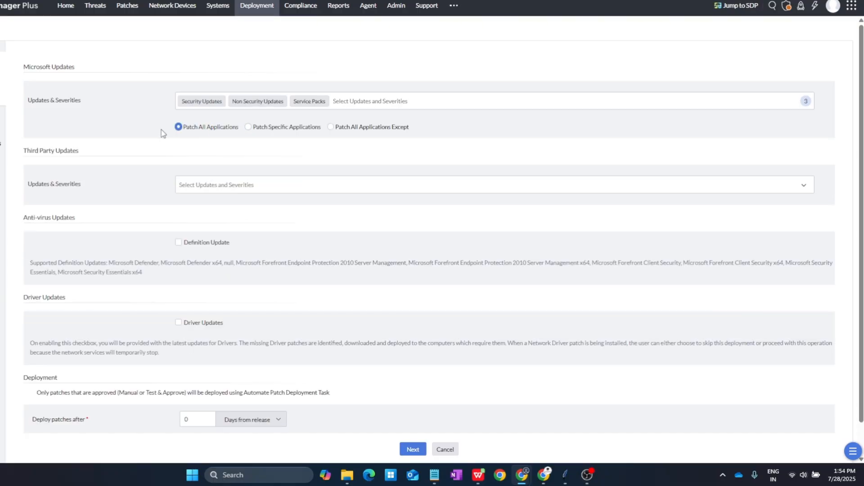
Step: Include third-party updates of all severities
{"action": "left_click", "coordinate": [225, 186]}
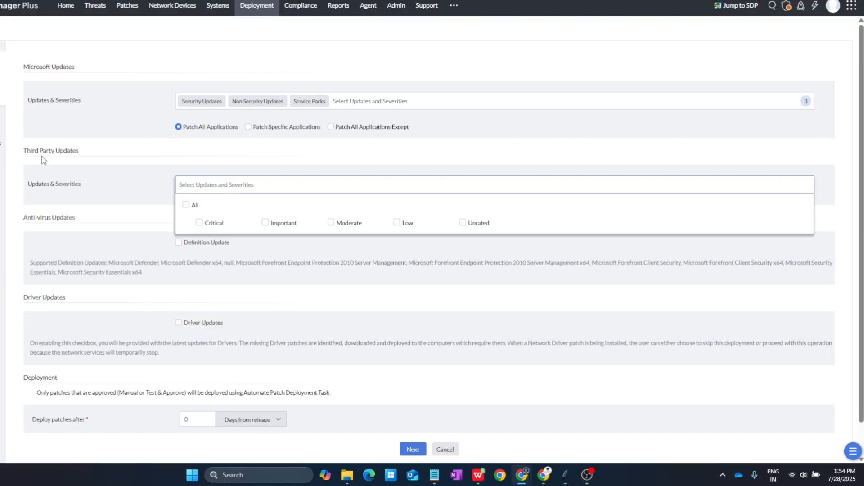
{"action": "left_click", "coordinate": [185, 205]}
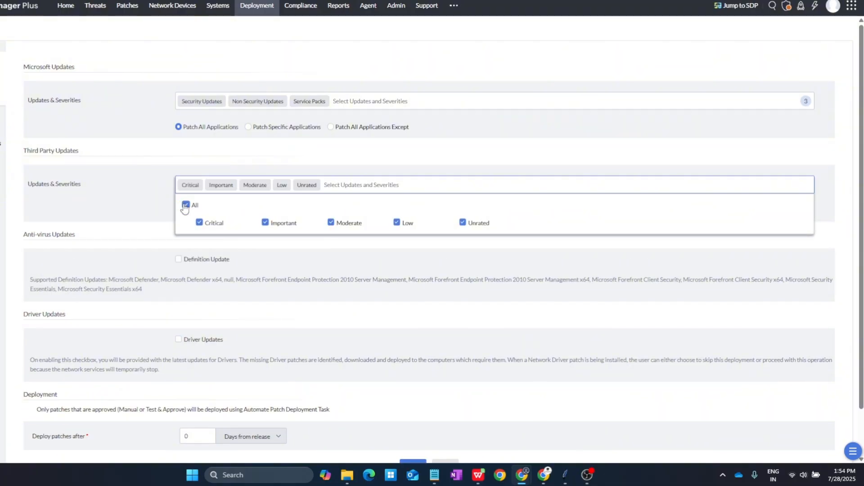
{"action": "left_click", "coordinate": [142, 217]}
Step: Set approved patches to deploy 1 day from release
{"action": "scroll", "coordinate": [249, 306], "scroll_direction": "down", "scroll_amount": 1}
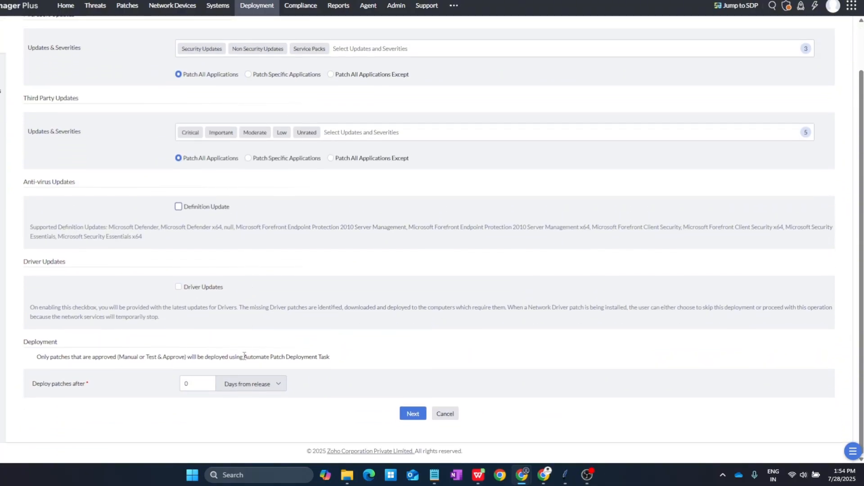
{"action": "left_click", "coordinate": [190, 380]}
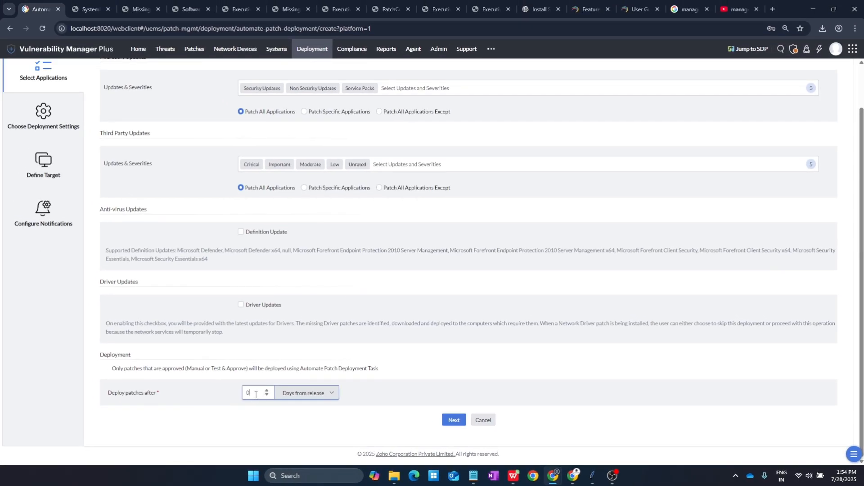
{"action": "left_click", "coordinate": [316, 395]}
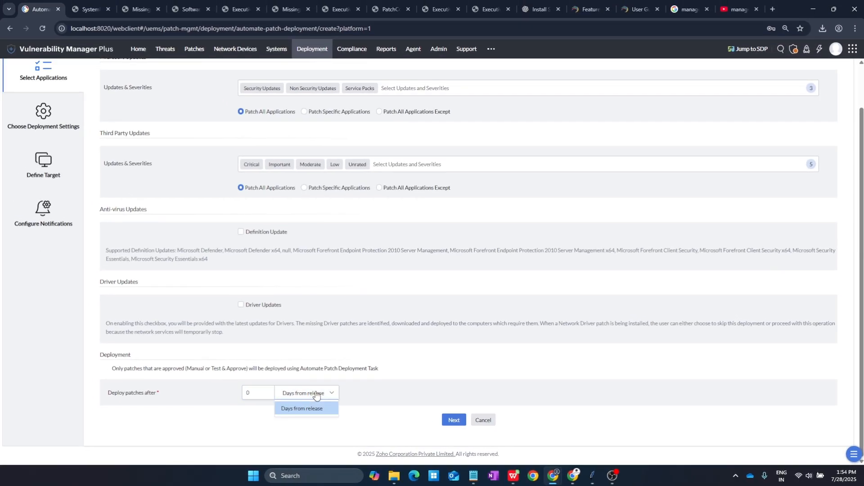
{"action": "left_click", "coordinate": [317, 396]}
{"action": "left_click_drag", "start_coordinate": [256, 393], "coordinate": [239, 396]}
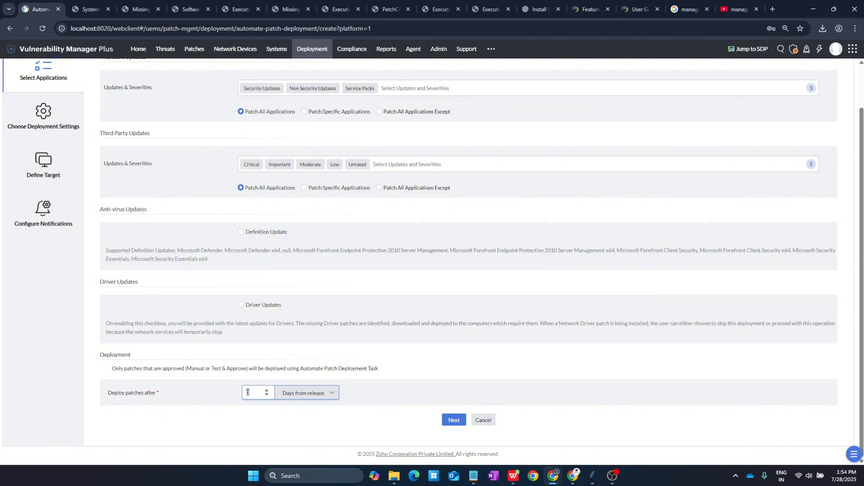
{"action": "type", "text": "1"}
{"action": "left_click", "coordinate": [426, 418]}
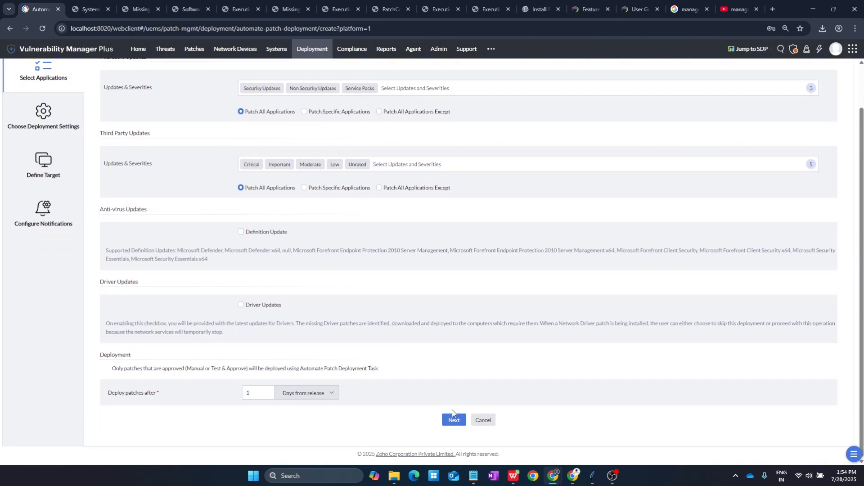
Step: Apply the 'Deploy during System start up/login' deployment policy
{"action": "left_click", "coordinate": [453, 414]}
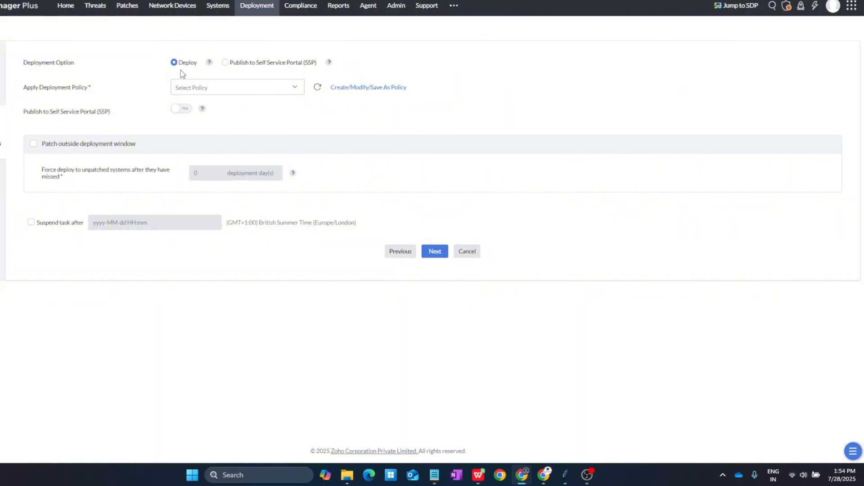
{"action": "left_click", "coordinate": [241, 87]}
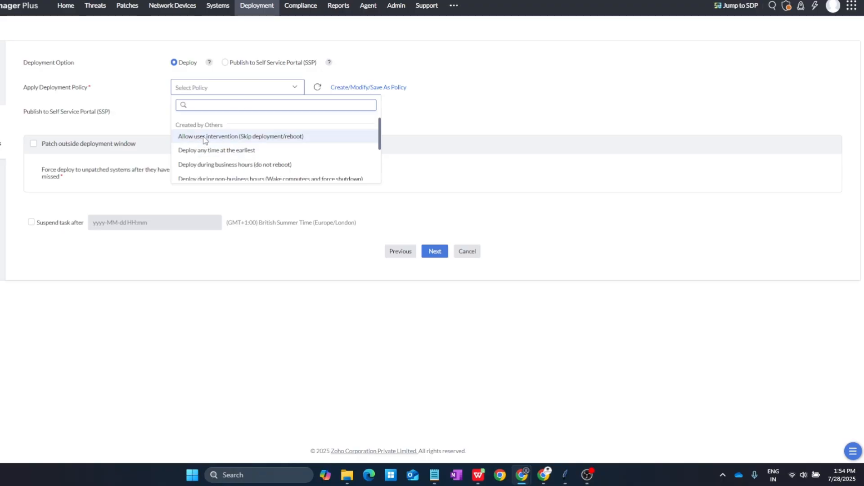
{"action": "left_click", "coordinate": [213, 165]}
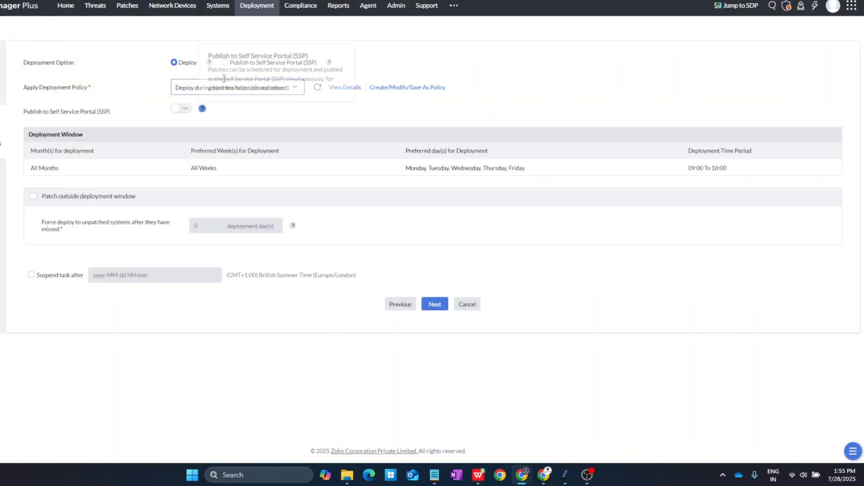
{"action": "left_click", "coordinate": [212, 88]}
{"action": "scroll", "coordinate": [219, 132], "scroll_direction": "down", "scroll_amount": 2}
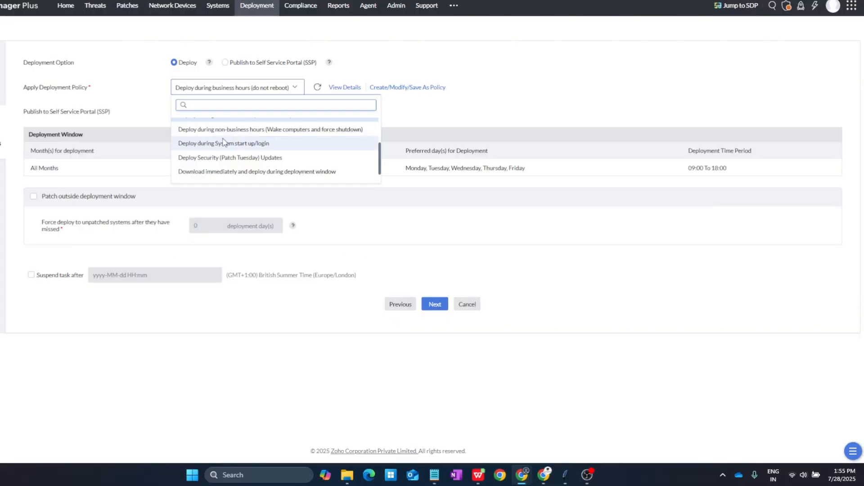
{"action": "left_click", "coordinate": [292, 145]}
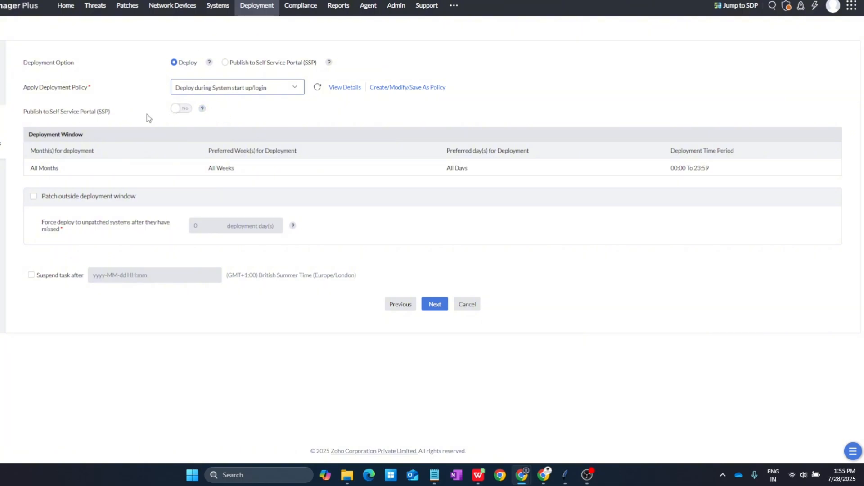
Step: Publish patches to the Self Service Portal, leave task suspension off, and continue to targets
{"action": "left_click", "coordinate": [179, 109]}
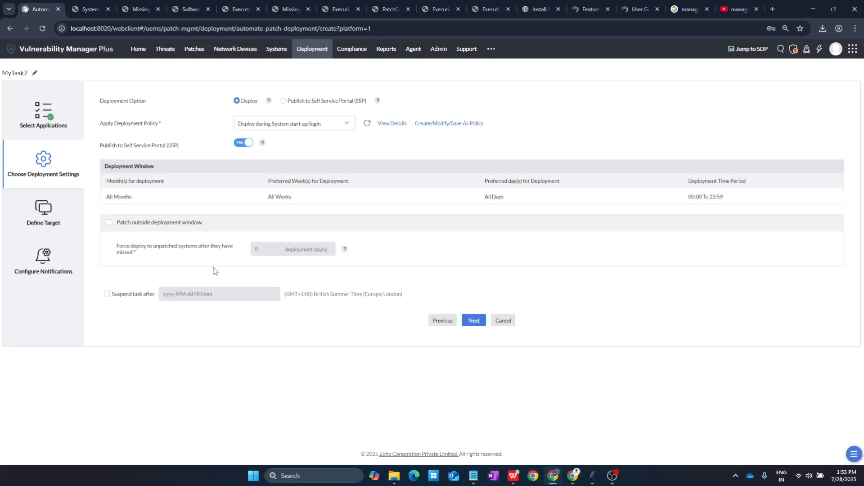
{"action": "left_click", "coordinate": [107, 294]}
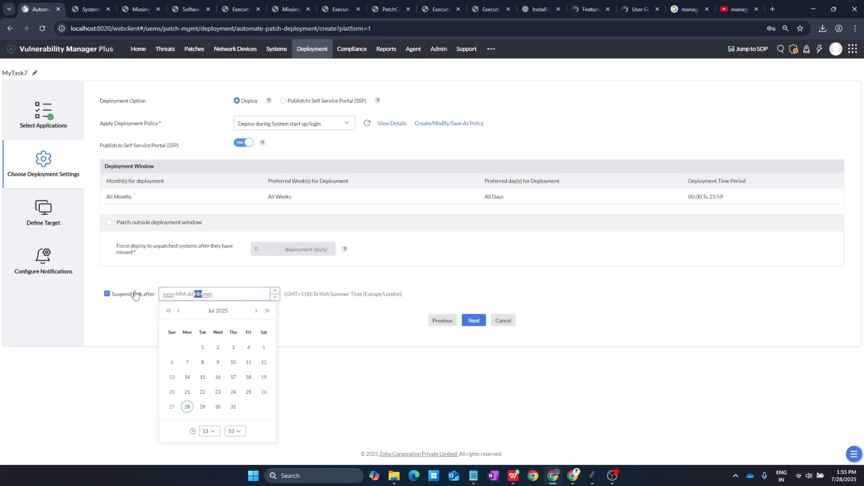
{"action": "left_click", "coordinate": [128, 321]}
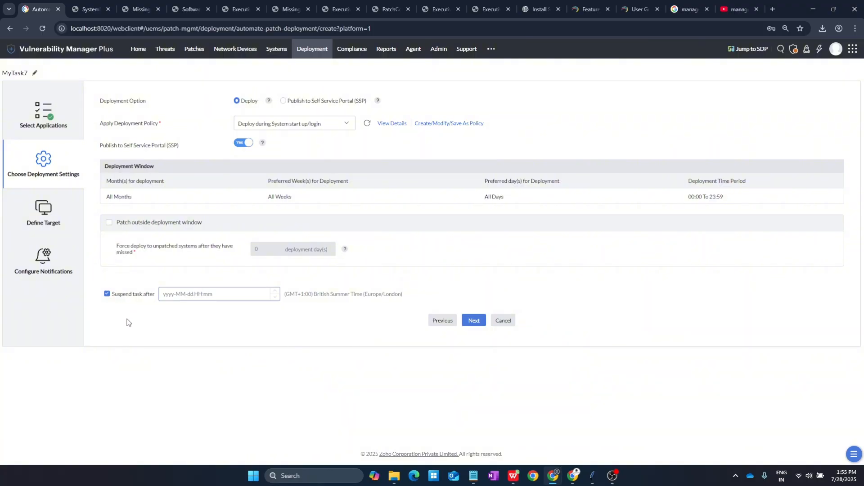
{"action": "left_click", "coordinate": [113, 297]}
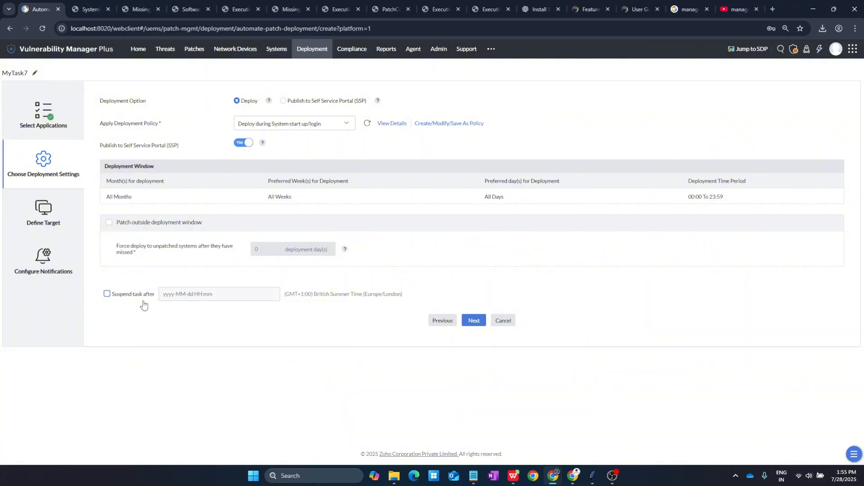
{"action": "left_click", "coordinate": [471, 323]}
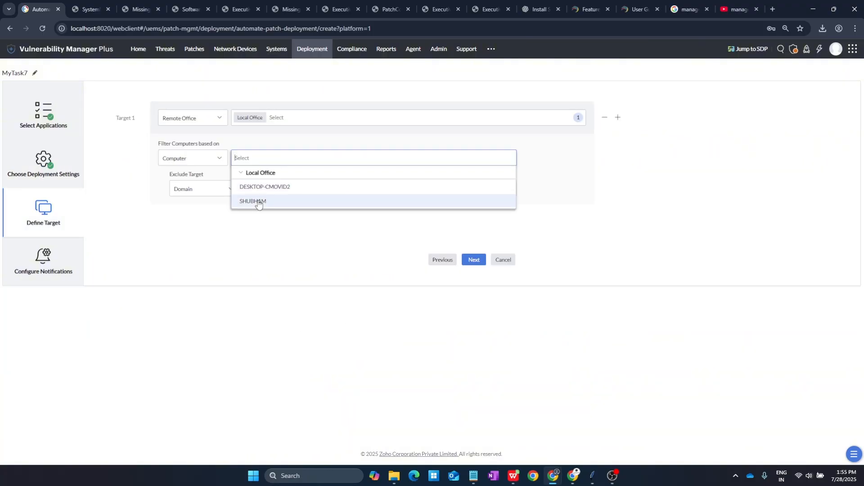
Step: Exclude the second Local Office computer from the target
{"action": "left_click", "coordinate": [259, 203]}
{"action": "left_click", "coordinate": [201, 189]}
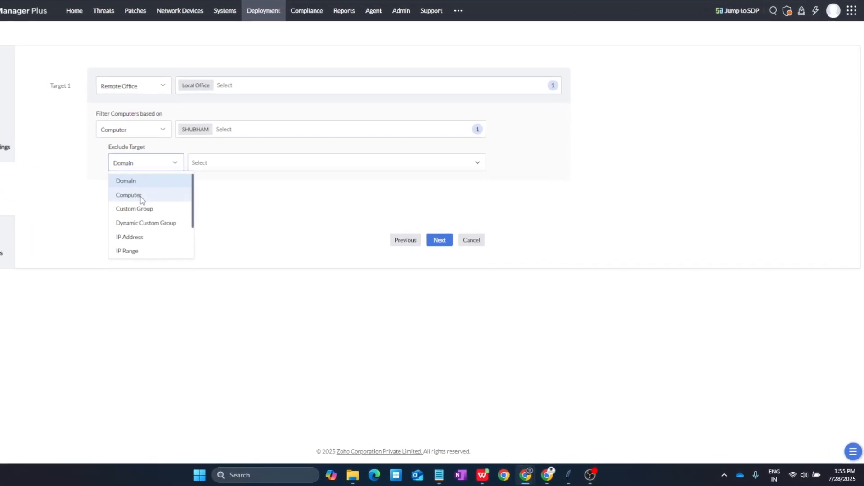
{"action": "left_click", "coordinate": [140, 199]}
{"action": "left_click", "coordinate": [222, 163]}
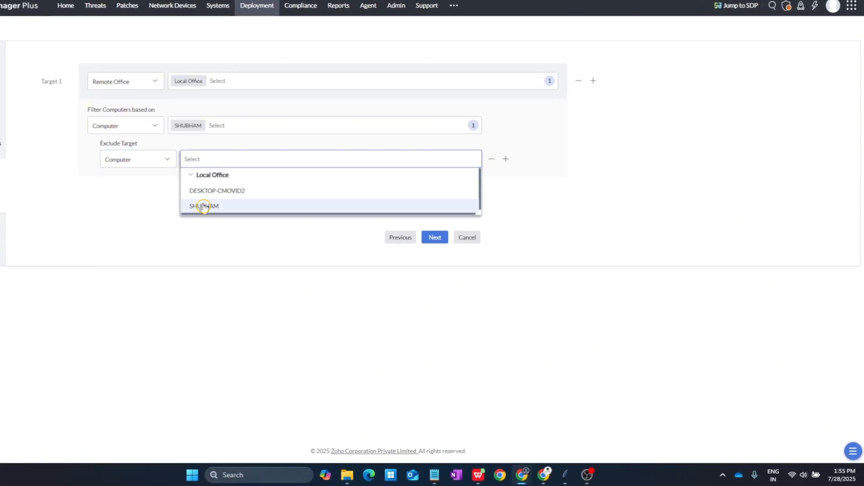
{"action": "left_click", "coordinate": [203, 206]}
Step: Filter the target computers by domain WORKGROUP
{"action": "left_click", "coordinate": [122, 126]}
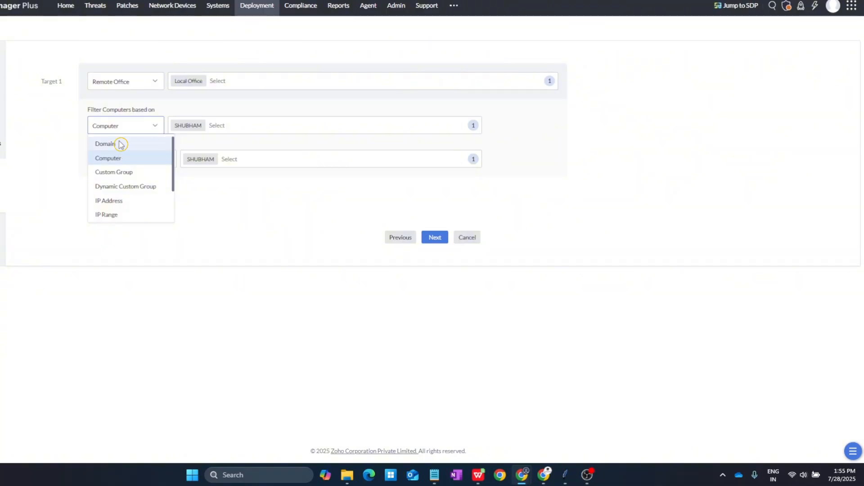
{"action": "left_click", "coordinate": [121, 144]}
{"action": "left_click", "coordinate": [203, 126]}
{"action": "left_click", "coordinate": [189, 162]}
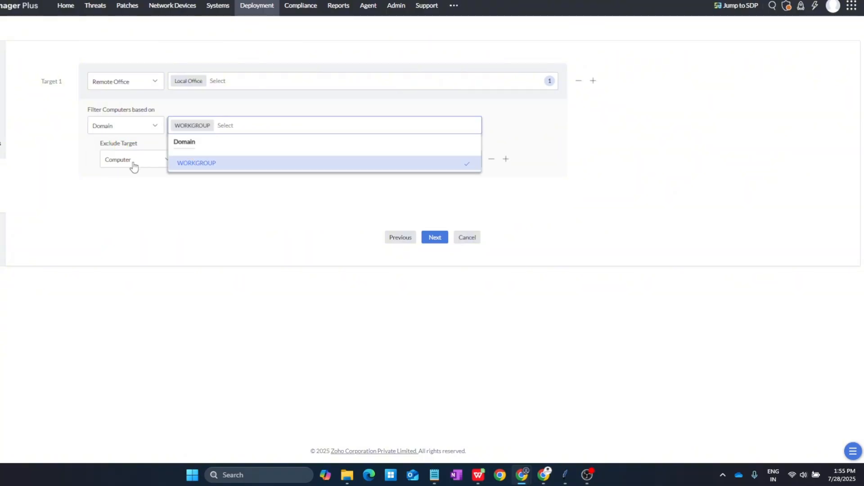
Step: Add a second computer exclusion for DESKTOP-CMOVID2
{"action": "left_click", "coordinate": [506, 159]}
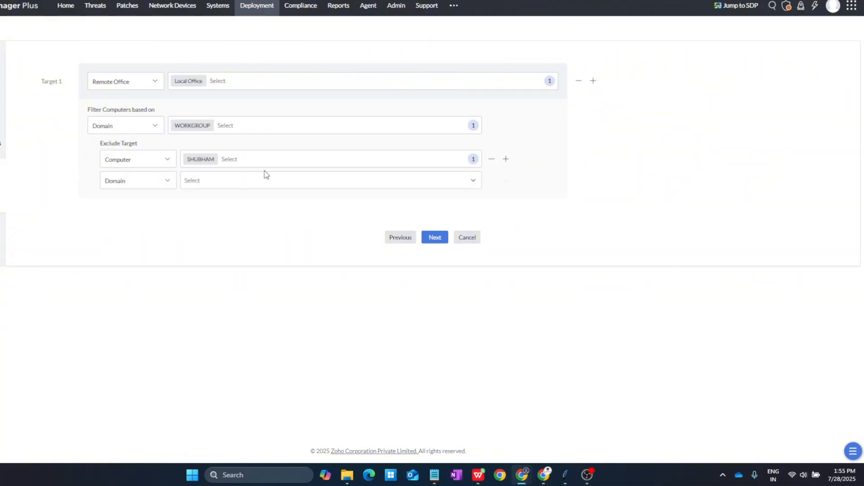
{"action": "left_click", "coordinate": [131, 181]}
{"action": "left_click", "coordinate": [131, 212]}
{"action": "left_click", "coordinate": [198, 180]}
{"action": "left_click", "coordinate": [206, 213]}
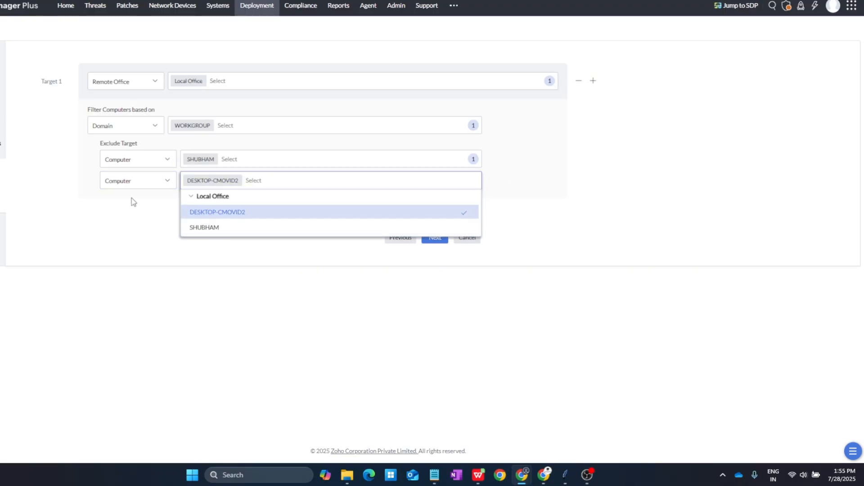
{"action": "left_click", "coordinate": [131, 221]}
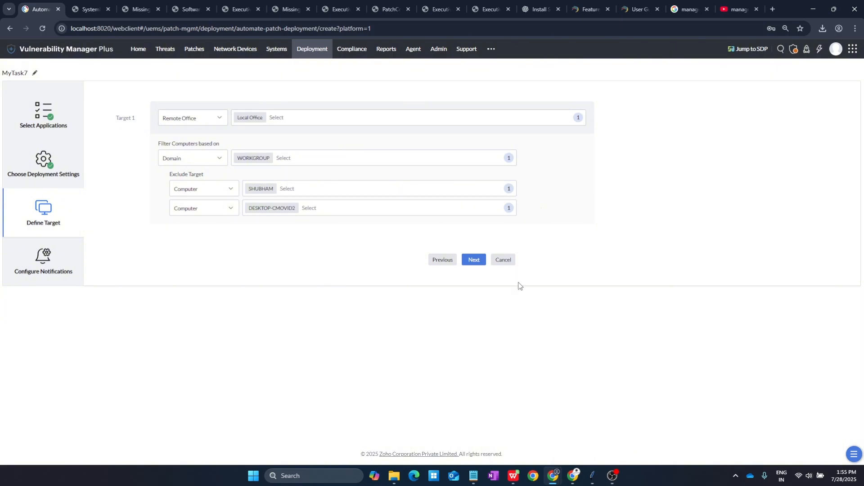
Step: Enable failure alerts and hourly status reports, each with a detailed PDF report attached
{"action": "left_click", "coordinate": [467, 260]}
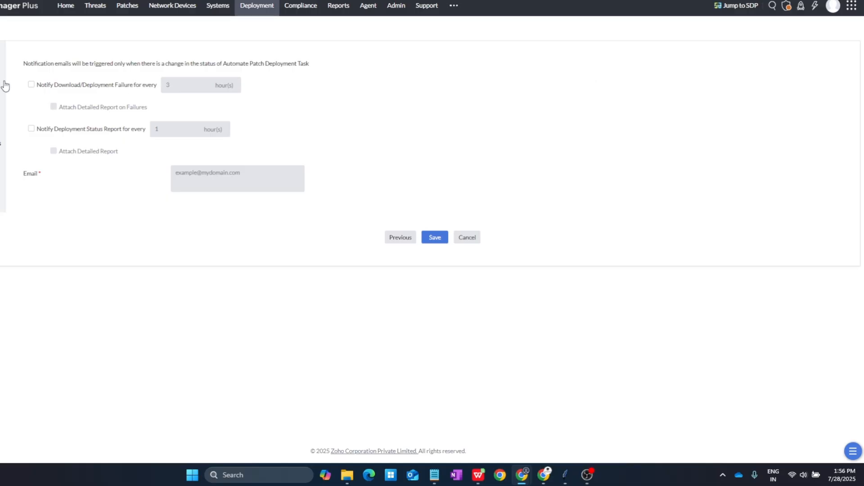
{"action": "left_click", "coordinate": [31, 85]}
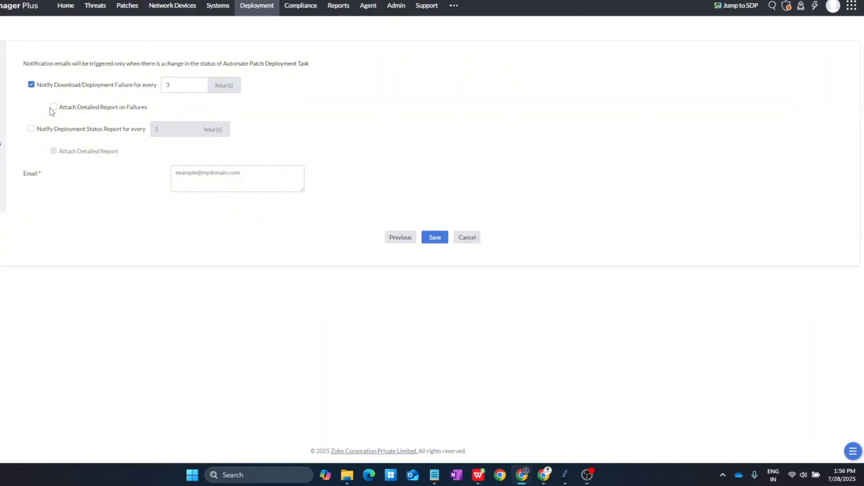
{"action": "left_click", "coordinate": [53, 108]}
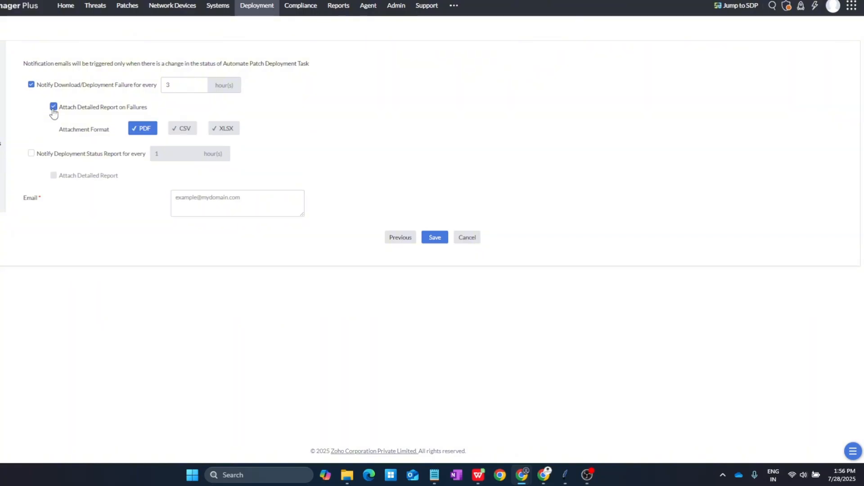
{"action": "left_click", "coordinate": [32, 154]}
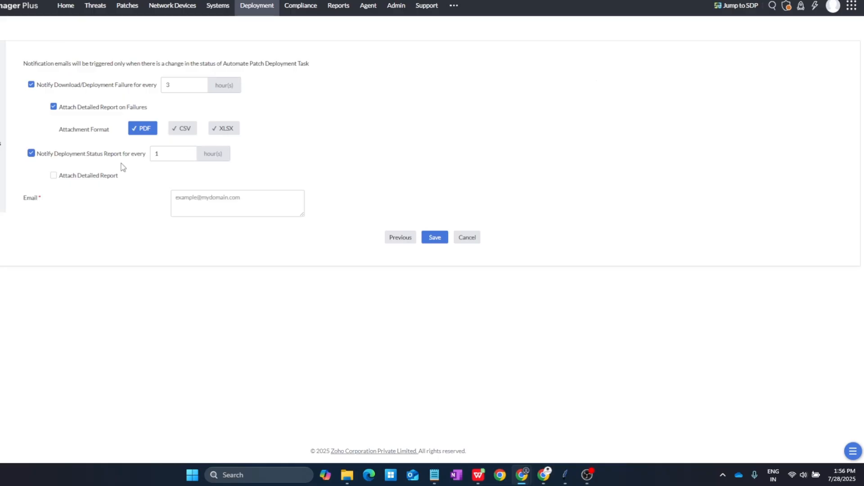
{"action": "left_click", "coordinate": [53, 176]}
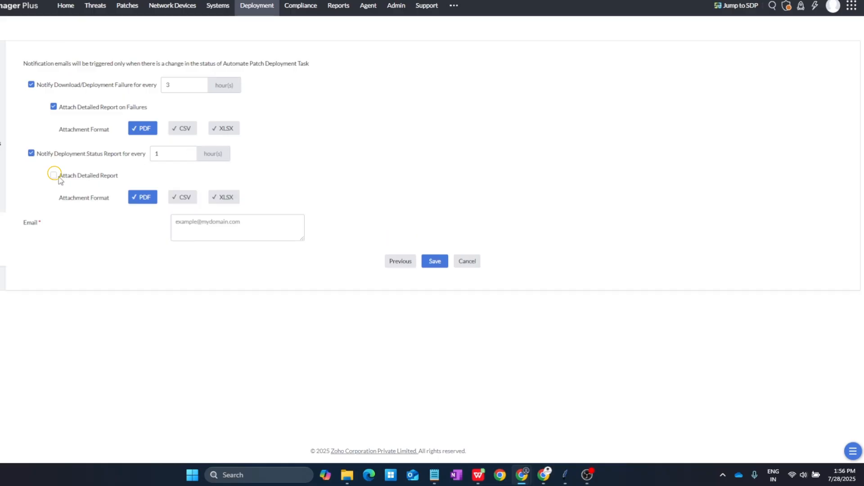
Step: Enter the admin's notification e-mail address and save the task
{"action": "left_click", "coordinate": [229, 222]}
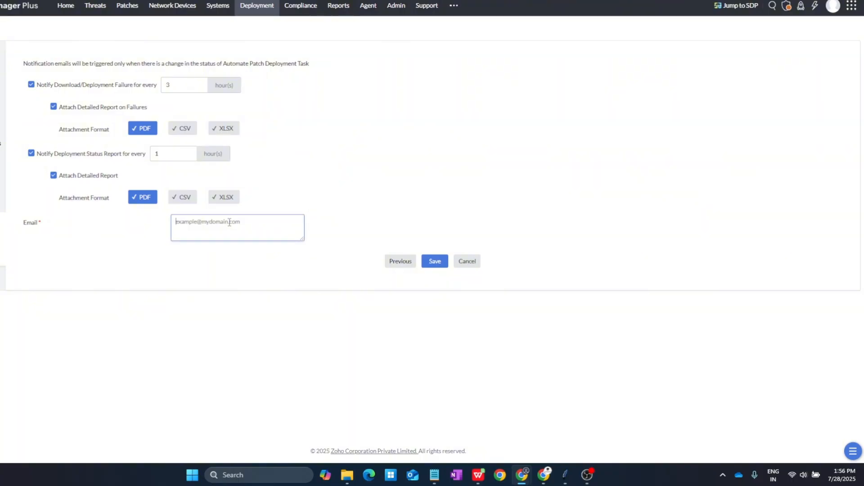
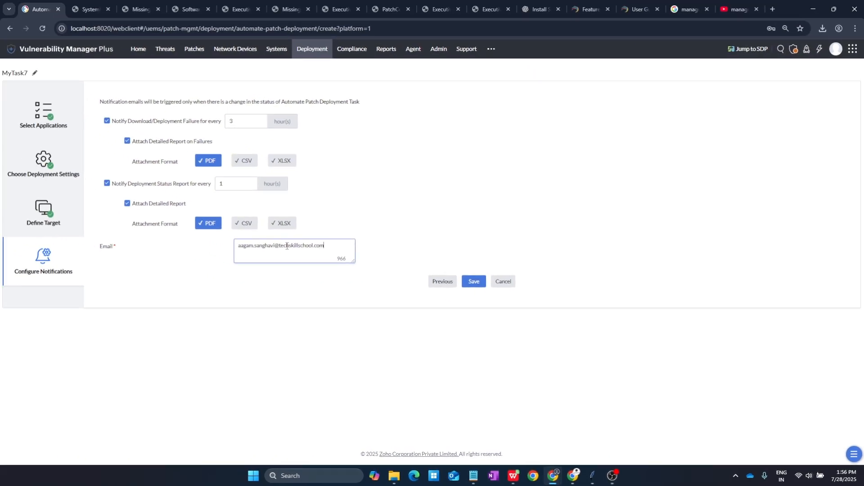
{"action": "left_click", "coordinate": [473, 282]}
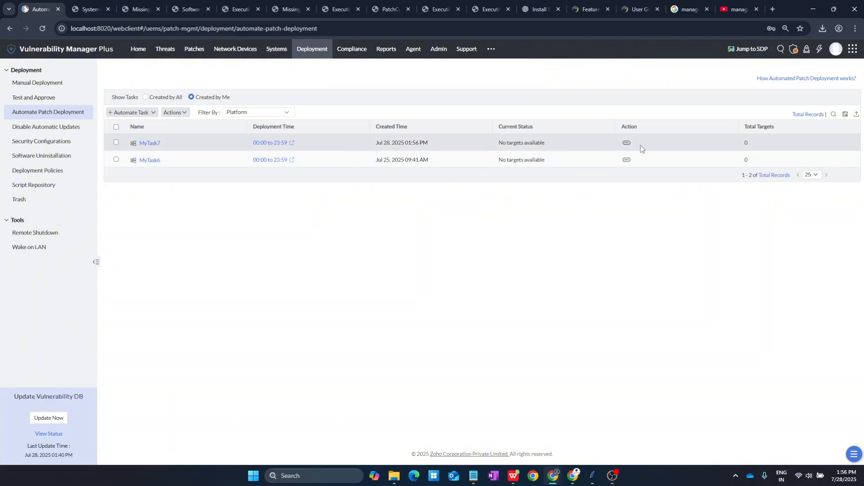
Step: Review MyTask7's deployment settings and cancel without changes
{"action": "left_click", "coordinate": [626, 147]}
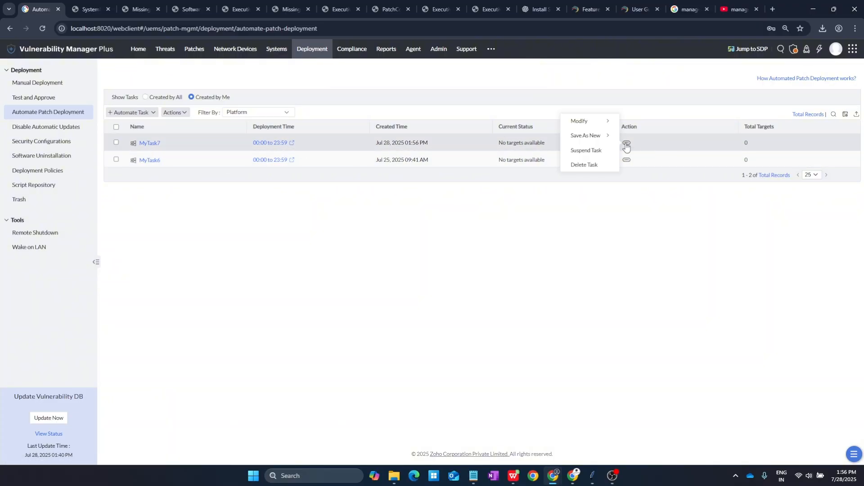
{"action": "mouse_move", "coordinate": [590, 121]}
{"action": "left_click", "coordinate": [681, 127]}
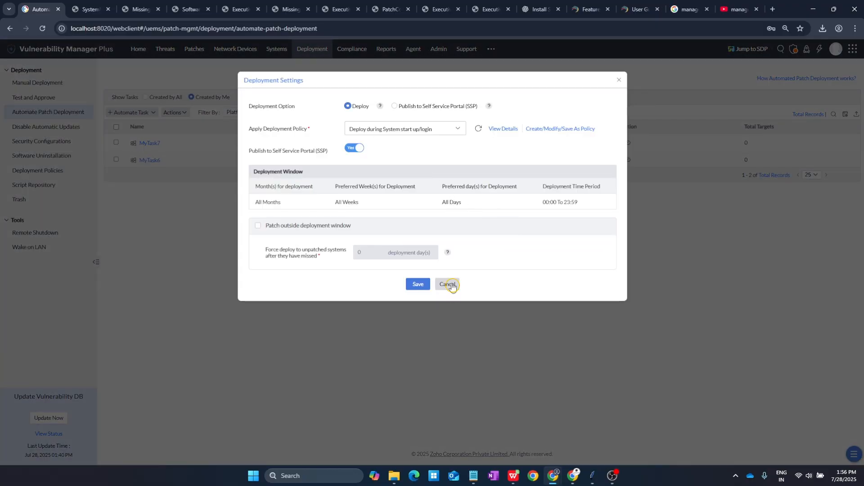
{"action": "left_click", "coordinate": [454, 285]}
Step: Reopen MyTask7's actions, then briefly select and deselect MyTask6 in the task list
{"action": "left_click", "coordinate": [628, 143]}
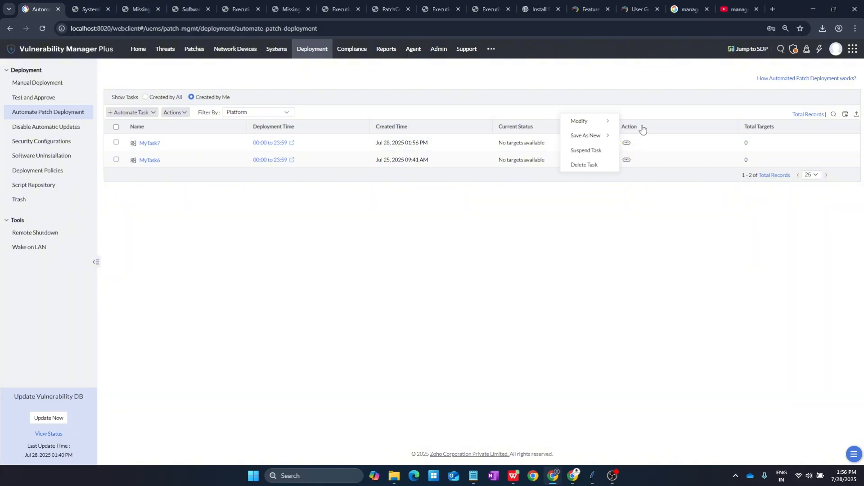
{"action": "mouse_move", "coordinate": [600, 123]}
{"action": "left_click", "coordinate": [608, 209]}
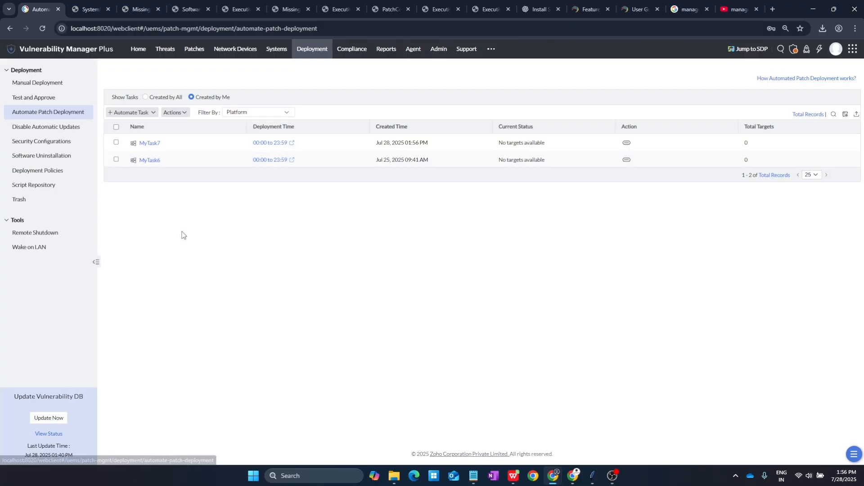
{"action": "left_click", "coordinate": [117, 159]}
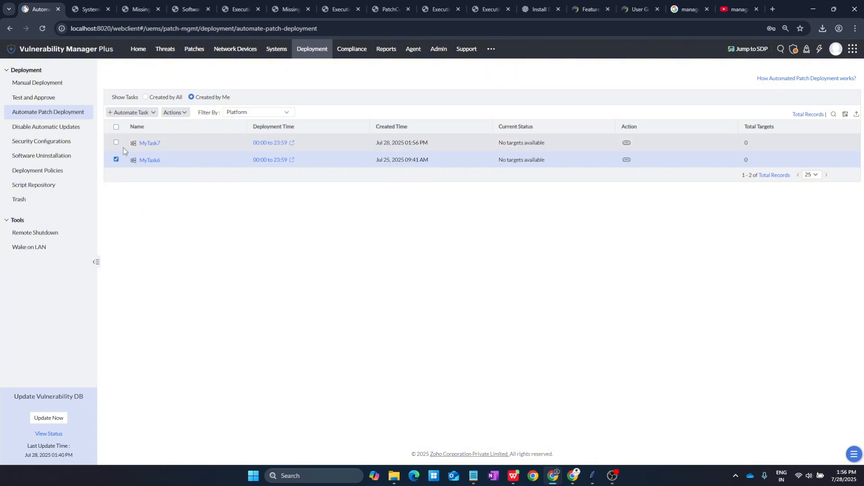
{"action": "left_click", "coordinate": [116, 159]}
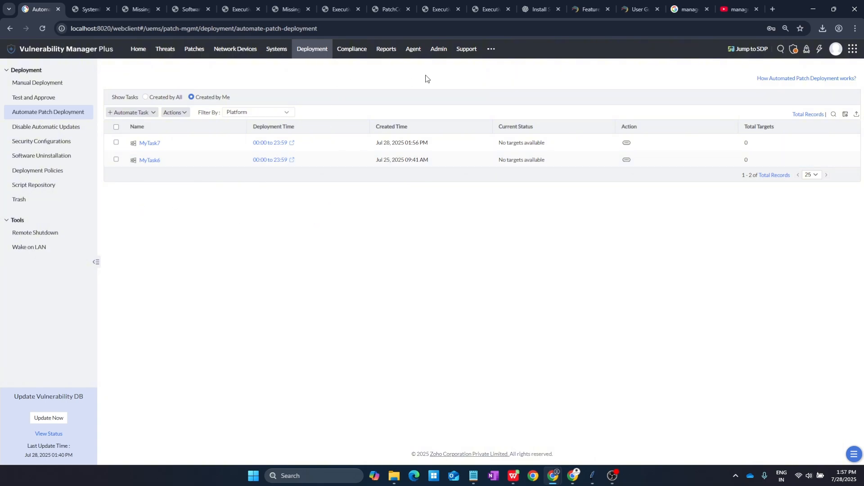
Step: Go to Reports > Scheduled Reports and start a new scheduled report
{"action": "left_click", "coordinate": [387, 49]}
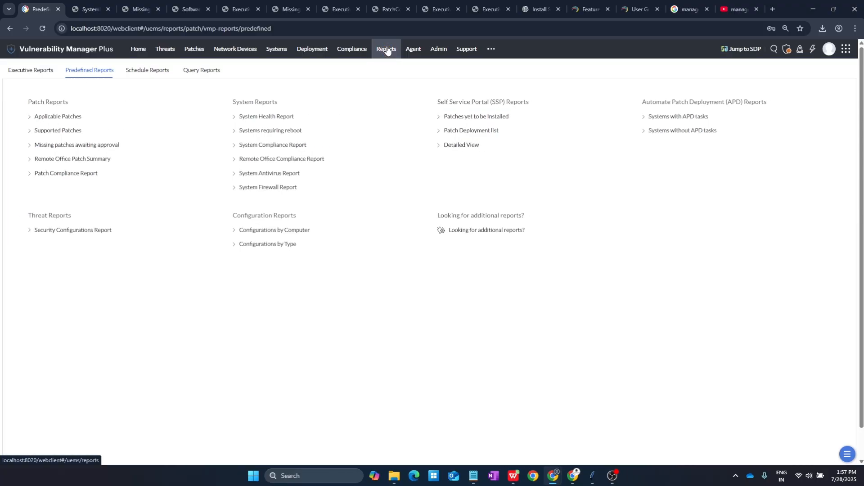
{"action": "left_click", "coordinate": [135, 70]}
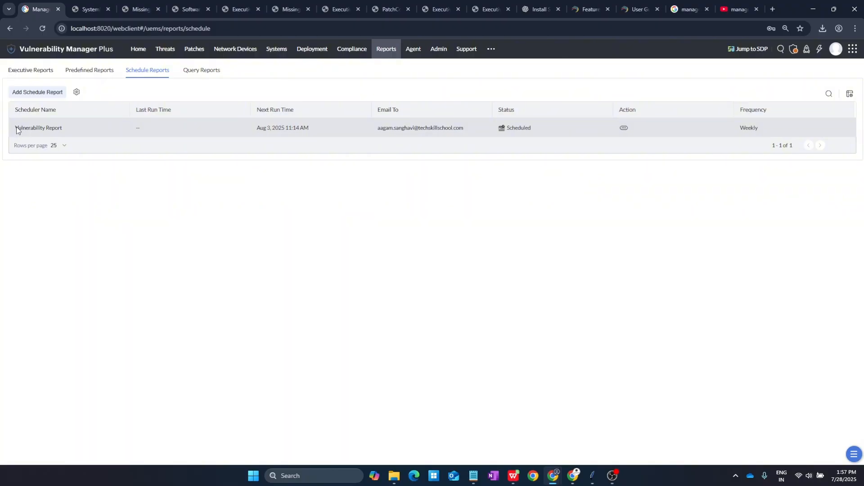
{"action": "left_click_drag", "start_coordinate": [16, 130], "coordinate": [64, 130]}
{"action": "left_click", "coordinate": [114, 220]}
{"action": "left_click", "coordinate": [36, 92]}
Step: Name the scheduler 'Patch Scanning' and tick all Patch Reports
{"action": "left_click", "coordinate": [194, 159]}
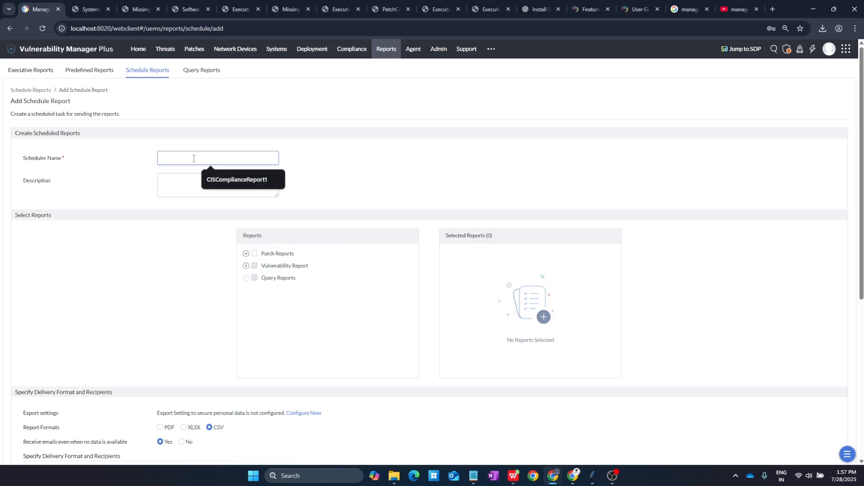
{"action": "type", "text": "Patch"}
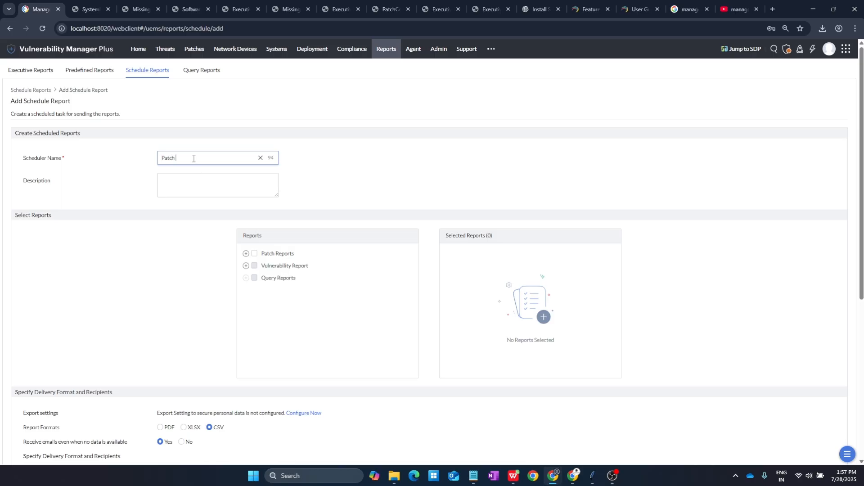
{"action": "type", "text": " Scanning"}
{"action": "left_click", "coordinate": [255, 254]}
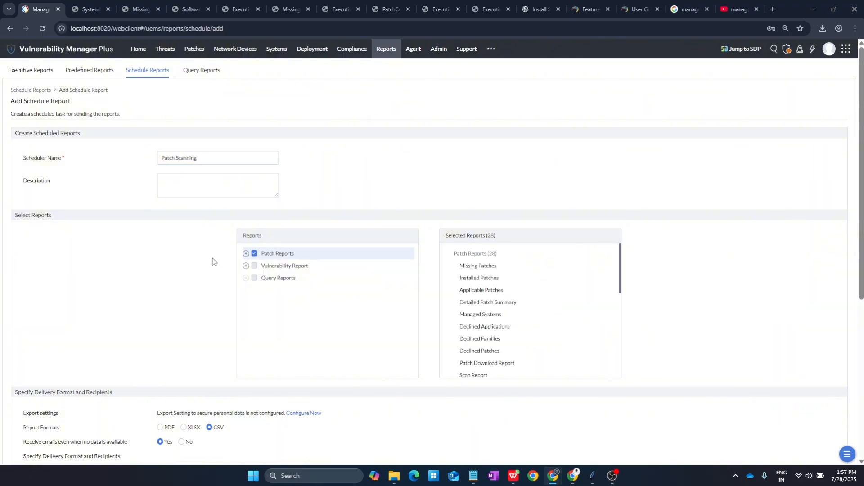
{"action": "scroll", "coordinate": [531, 278], "scroll_direction": "down", "scroll_amount": 10}
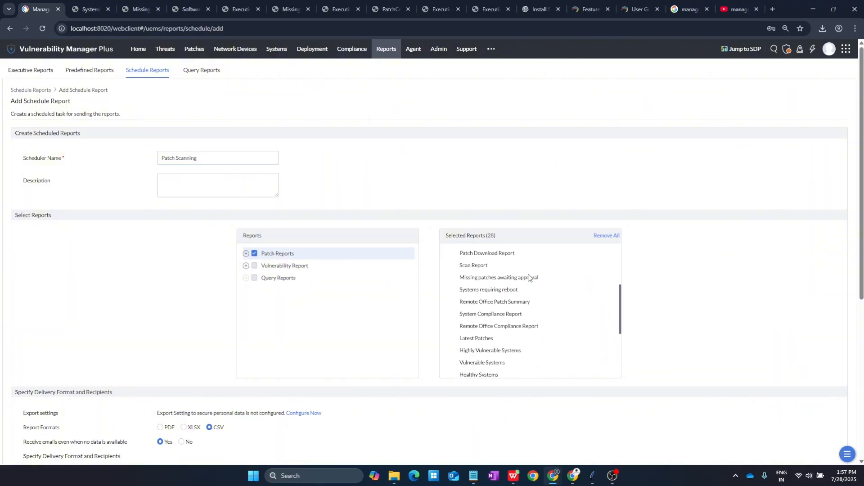
{"action": "scroll", "coordinate": [537, 279], "scroll_direction": "up", "scroll_amount": 4}
{"action": "scroll", "coordinate": [523, 264], "scroll_direction": "up", "scroll_amount": 5}
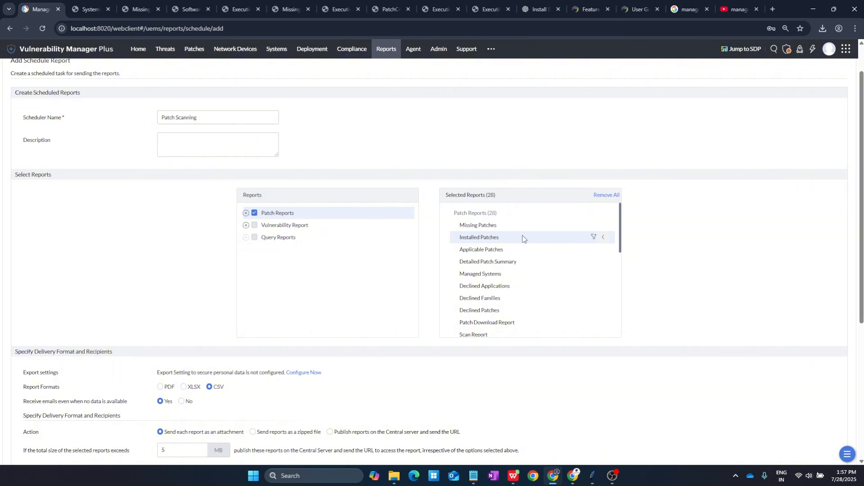
Step: Remove Missing Patches from the Selected Reports, leaving 27 patch reports
{"action": "left_click", "coordinate": [602, 225]}
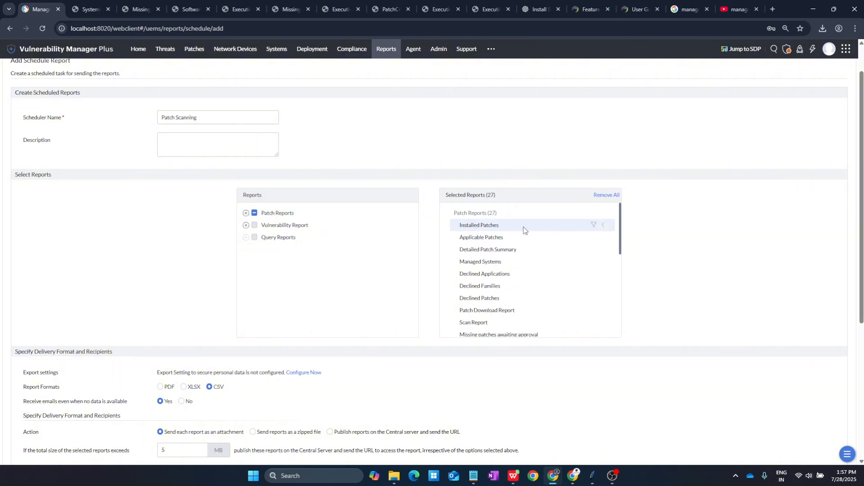
{"action": "scroll", "coordinate": [525, 238], "scroll_direction": "up", "scroll_amount": 2}
{"action": "scroll", "coordinate": [526, 241], "scroll_direction": "down", "scroll_amount": 4}
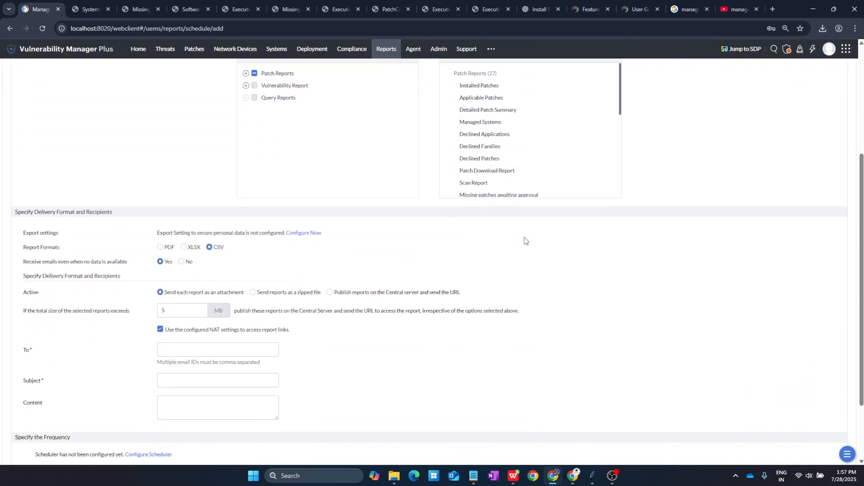
{"action": "scroll", "coordinate": [522, 234], "scroll_direction": "up", "scroll_amount": 2}
{"action": "scroll", "coordinate": [521, 232], "scroll_direction": "down", "scroll_amount": 5}
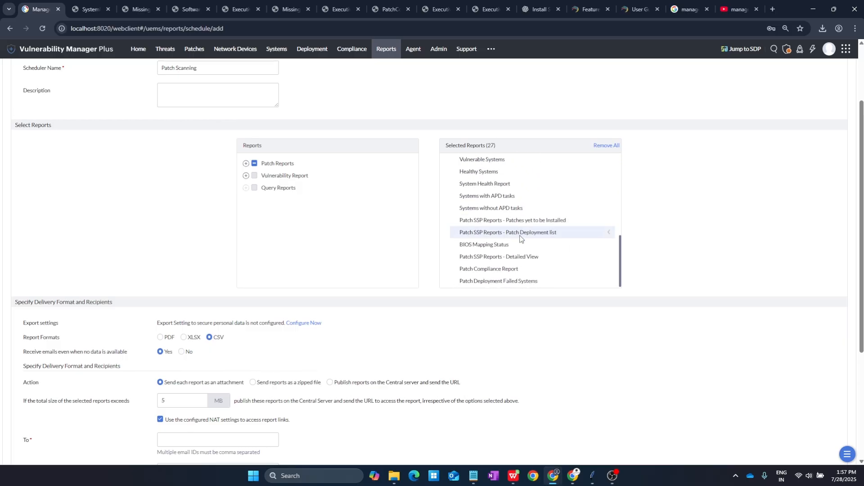
{"action": "scroll", "coordinate": [519, 238], "scroll_direction": "up", "scroll_amount": 5}
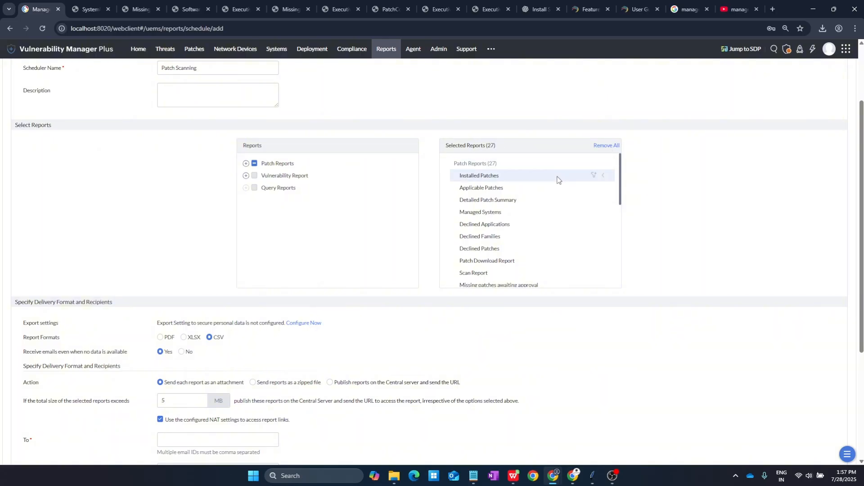
Step: Undo the removal and re-select all 28 patch reports
{"action": "key", "text": "ctrl+z"}
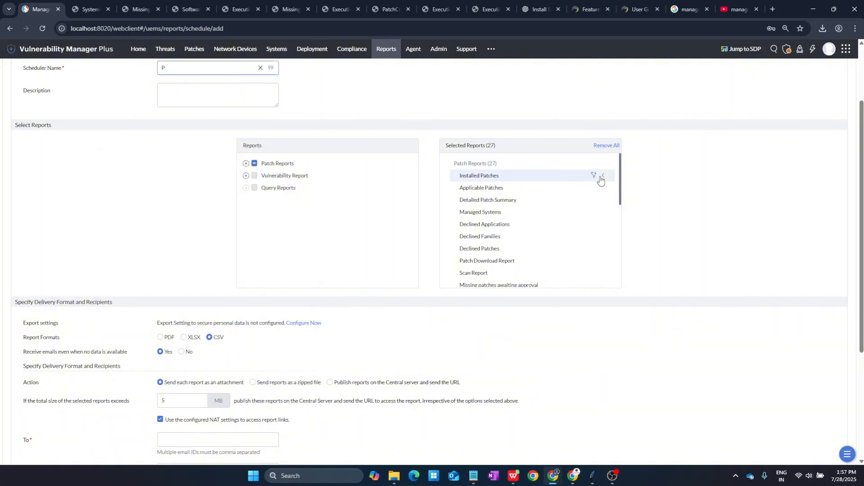
{"action": "scroll", "coordinate": [581, 202], "scroll_direction": "down", "scroll_amount": 1}
{"action": "scroll", "coordinate": [581, 201], "scroll_direction": "down", "scroll_amount": 3}
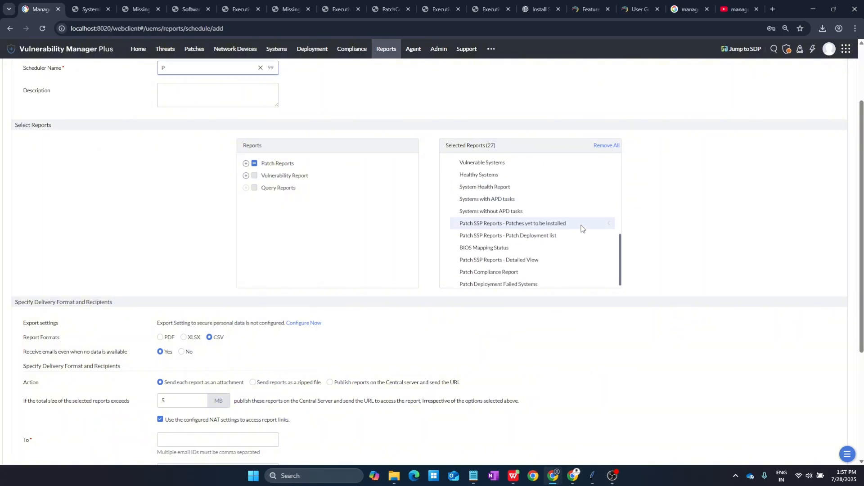
{"action": "scroll", "coordinate": [583, 225], "scroll_direction": "up", "scroll_amount": 3}
{"action": "left_click", "coordinate": [245, 175]}
{"action": "left_click", "coordinate": [254, 164]}
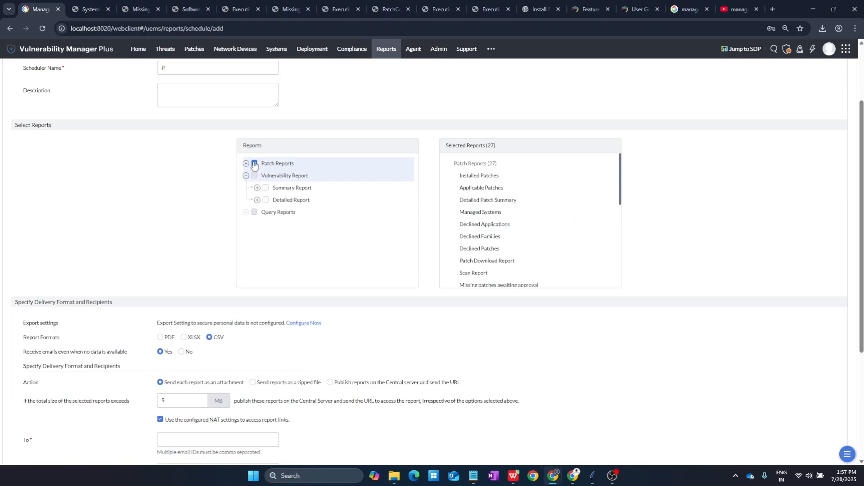
Step: Set the report format to PDF instead of CSV
{"action": "scroll", "coordinate": [557, 231], "scroll_direction": "up", "scroll_amount": 2}
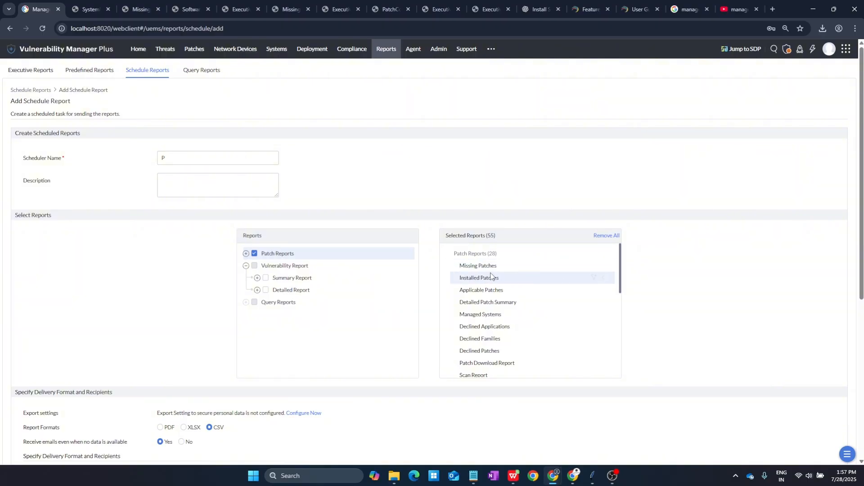
{"action": "scroll", "coordinate": [497, 292], "scroll_direction": "down", "scroll_amount": 5}
{"action": "scroll", "coordinate": [495, 311], "scroll_direction": "up", "scroll_amount": 5}
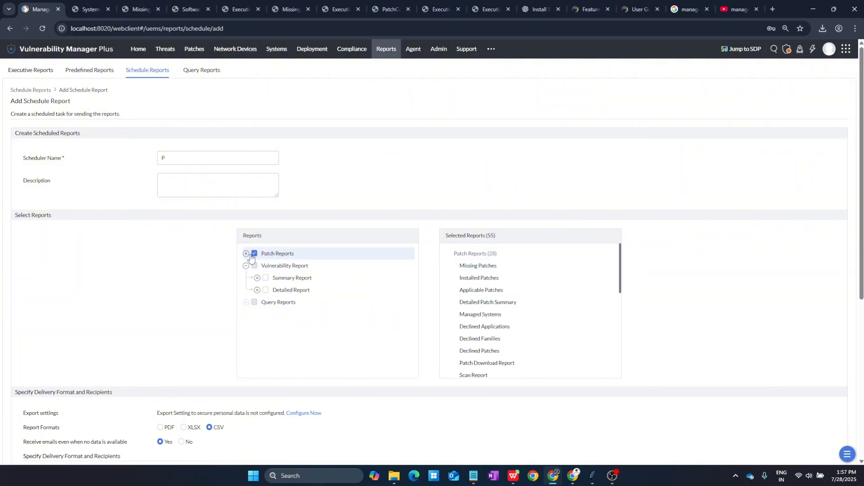
{"action": "scroll", "coordinate": [530, 283], "scroll_direction": "down", "scroll_amount": 5}
{"action": "scroll", "coordinate": [531, 283], "scroll_direction": "up", "scroll_amount": 5}
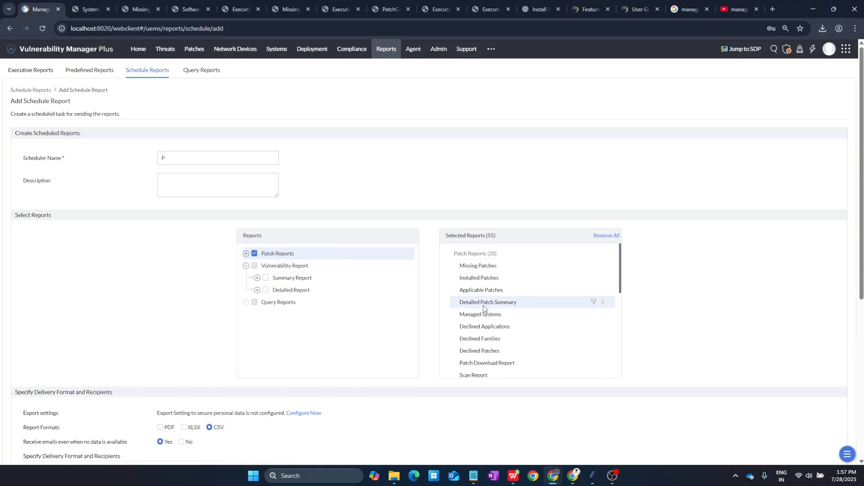
{"action": "scroll", "coordinate": [536, 311], "scroll_direction": "down", "scroll_amount": 10}
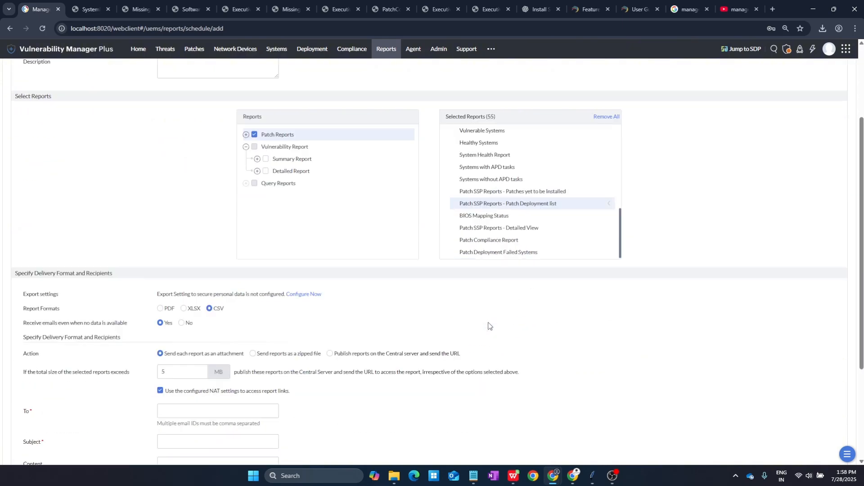
{"action": "scroll", "coordinate": [532, 210], "scroll_direction": "up", "scroll_amount": 4}
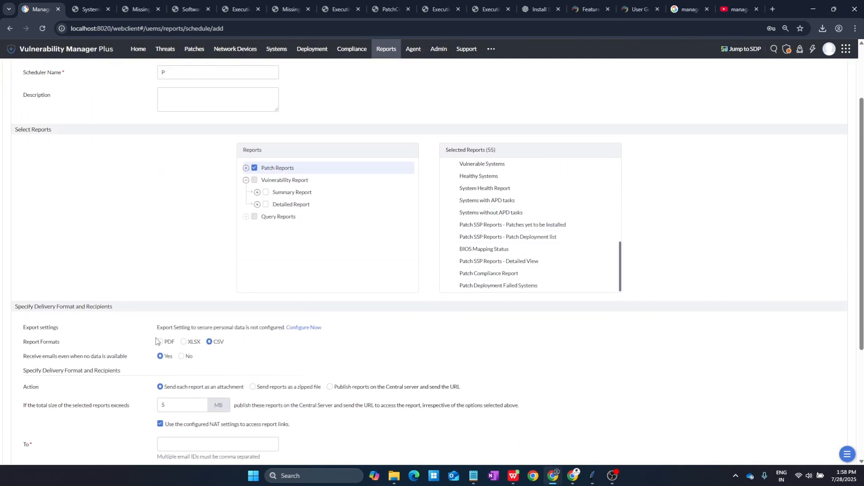
{"action": "left_click", "coordinate": [161, 343]}
{"action": "scroll", "coordinate": [270, 345], "scroll_direction": "down", "scroll_amount": 4}
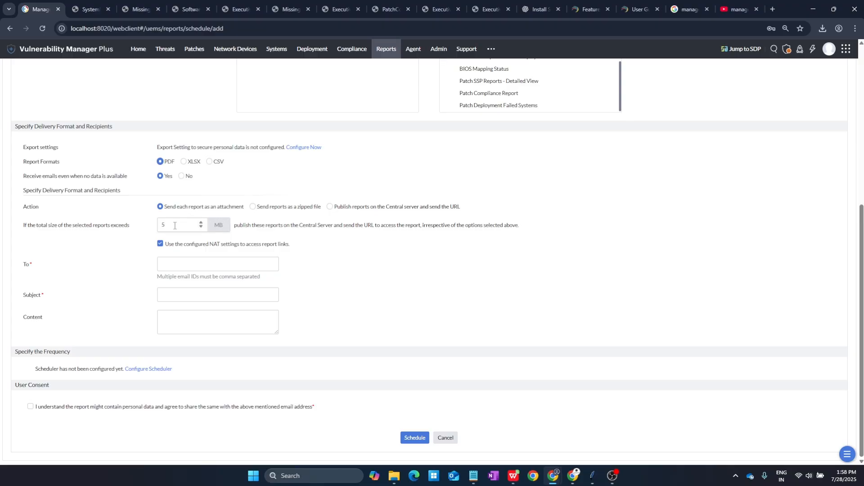
Step: Enter the recipient's e-mail, subject 'Manageengine VMP | Patch Scanning', and accept User Consent
{"action": "left_click", "coordinate": [174, 262]}
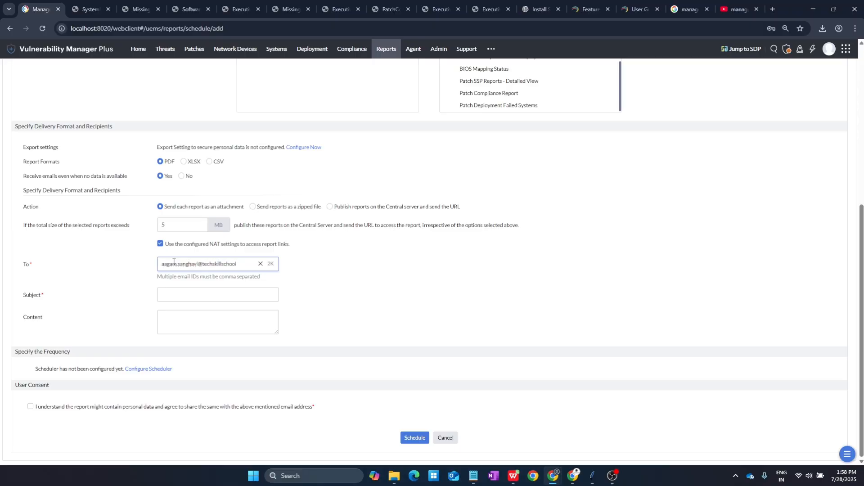
{"action": "key", "text": "Tab"}
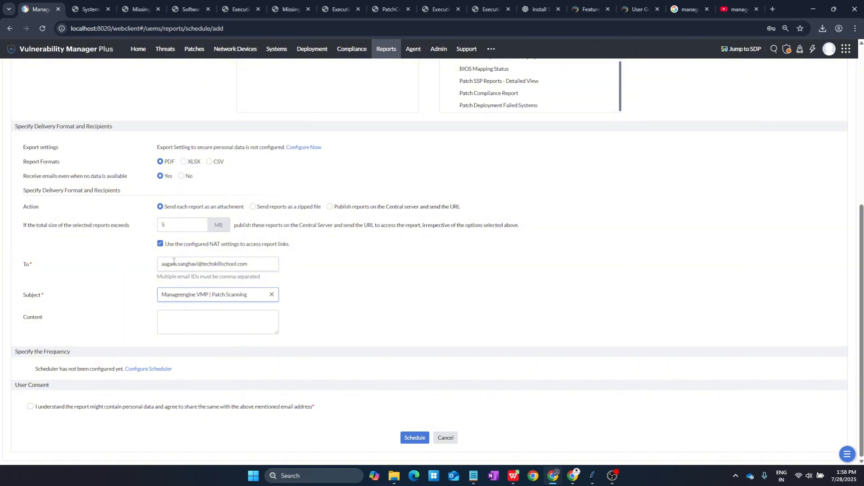
{"action": "left_click", "coordinate": [28, 408]}
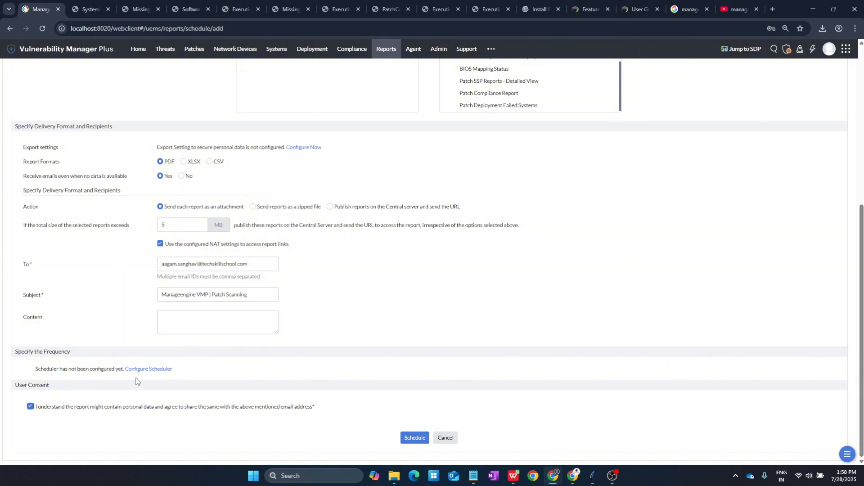
Step: Schedule the report to run weekly on Sundays at 11:14 and save it
{"action": "left_click", "coordinate": [161, 371]}
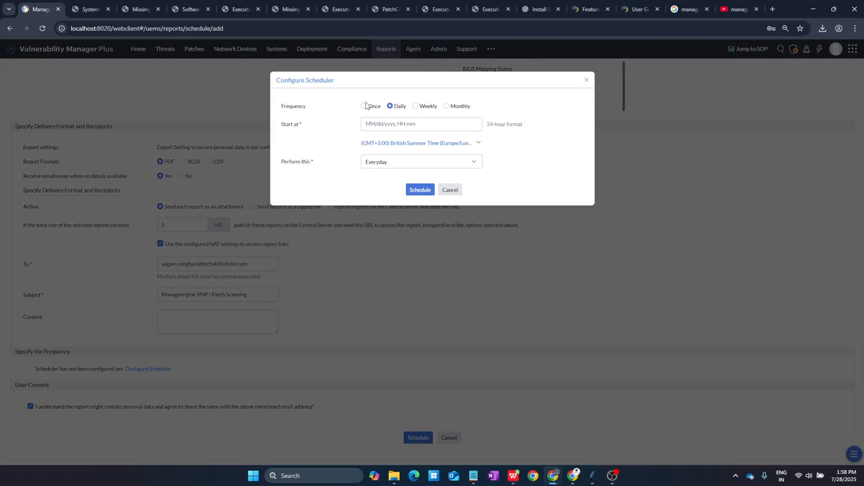
{"action": "left_click", "coordinate": [428, 107]}
{"action": "left_click", "coordinate": [388, 127]}
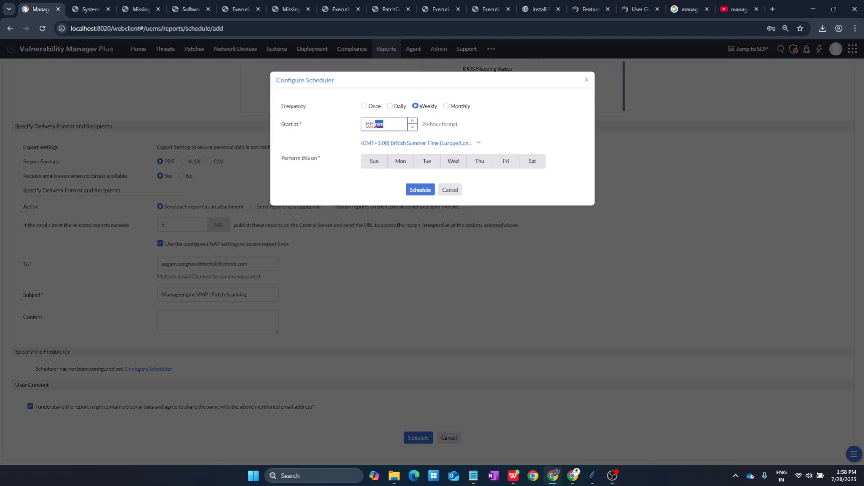
{"action": "left_click", "coordinate": [374, 161]}
{"action": "left_click", "coordinate": [370, 124]}
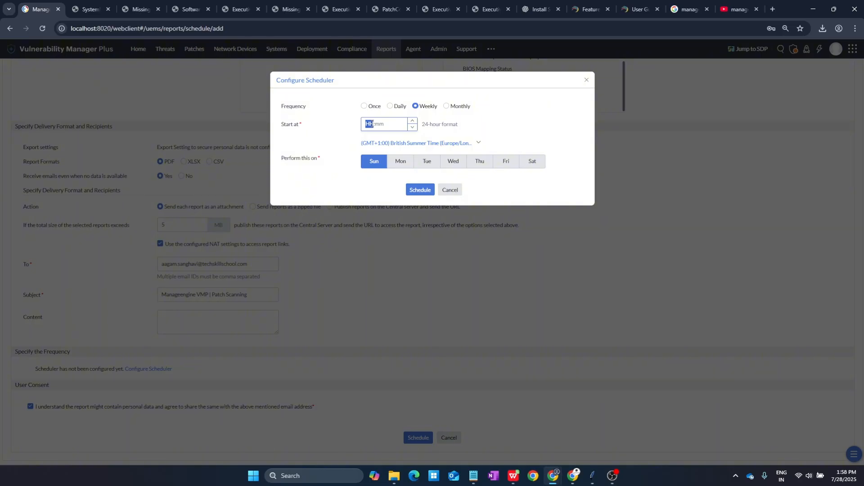
{"action": "left_click", "coordinate": [379, 126]}
{"action": "left_click", "coordinate": [419, 190]}
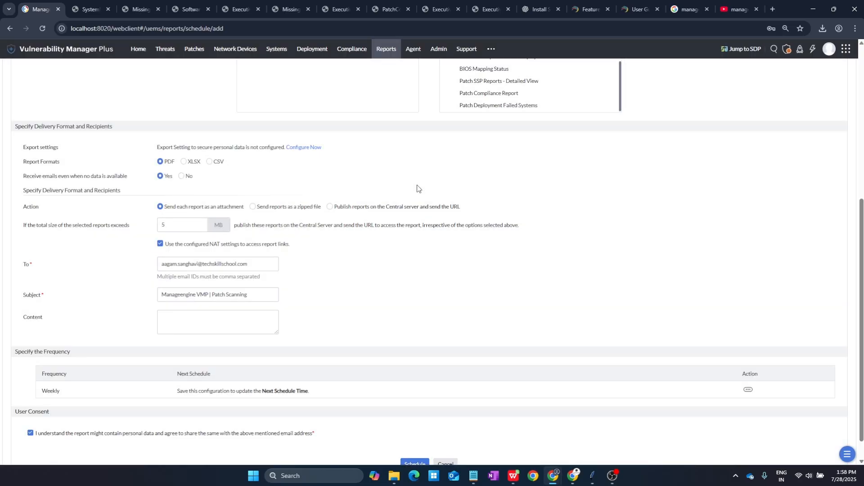
{"action": "scroll", "coordinate": [239, 388], "scroll_direction": "down", "scroll_amount": 1}
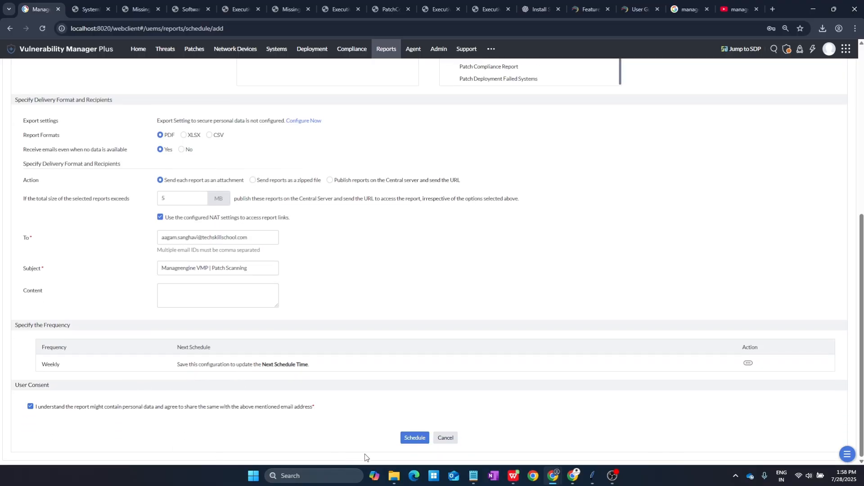
{"action": "left_click", "coordinate": [414, 437]}
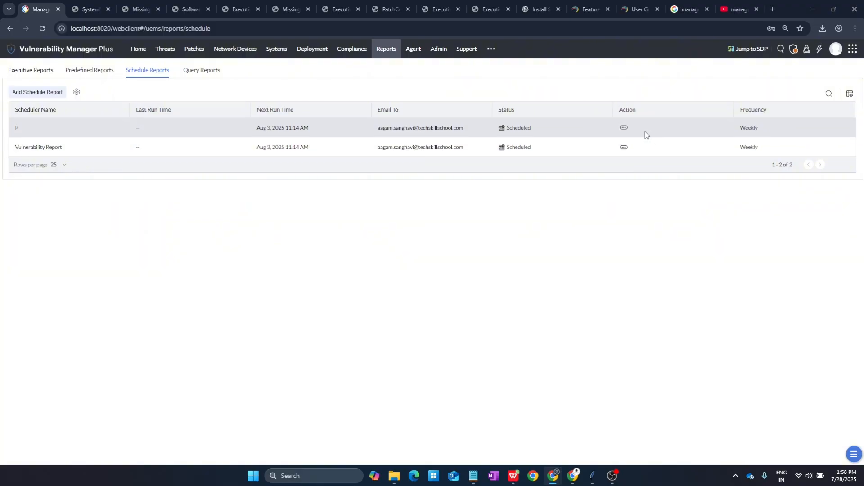
Step: Rename scheduled report P to 'Patch Scanning', give sharing consent, and save it
{"action": "left_click", "coordinate": [624, 128]}
{"action": "left_click", "coordinate": [584, 112]}
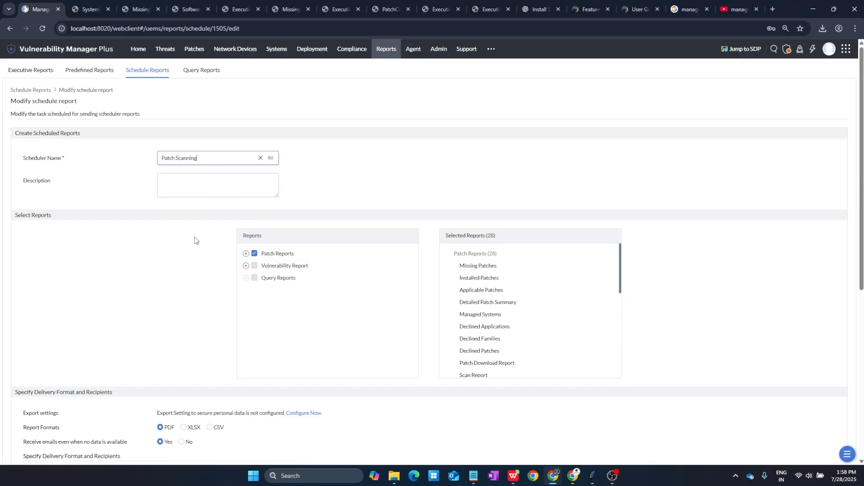
{"action": "scroll", "coordinate": [194, 237], "scroll_direction": "down", "scroll_amount": 6}
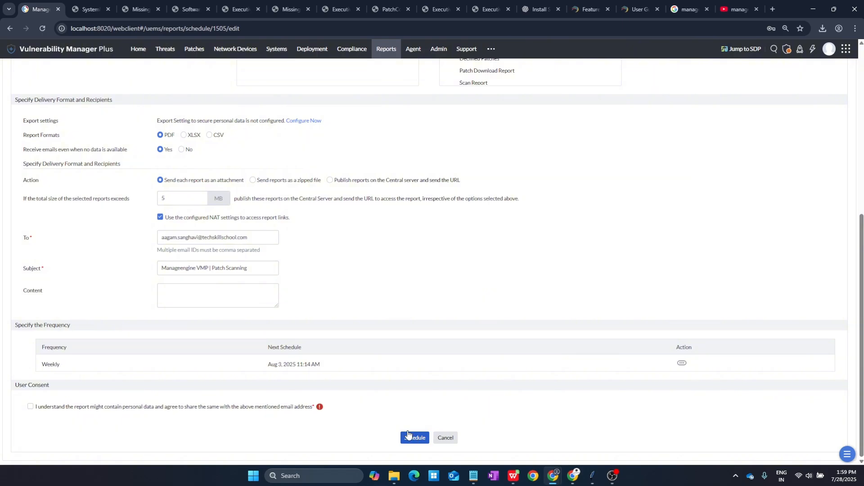
{"action": "left_click", "coordinate": [408, 435]}
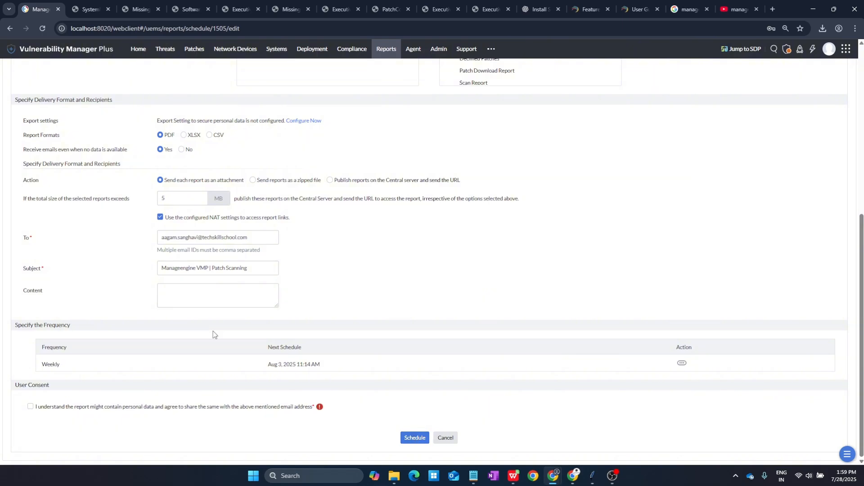
{"action": "left_click", "coordinate": [30, 406]}
{"action": "left_click", "coordinate": [400, 437]}
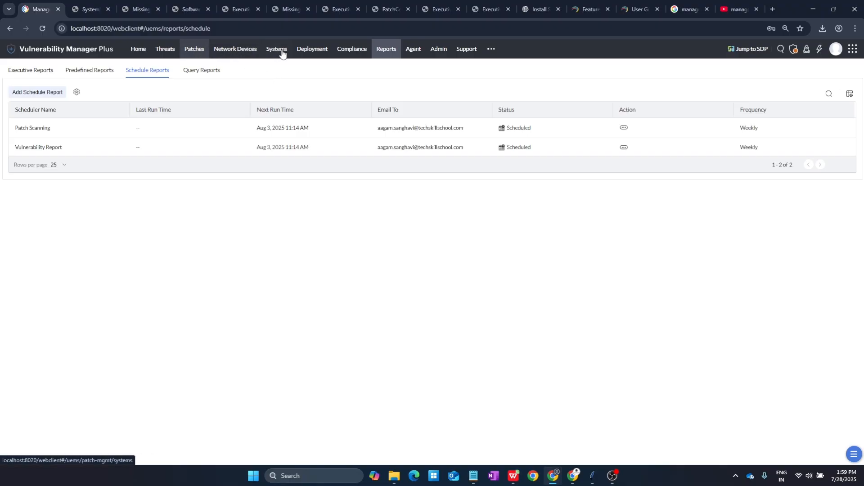
Step: Go to the Deployment page to view the manual patch deployment list
{"action": "left_click", "coordinate": [315, 51]}
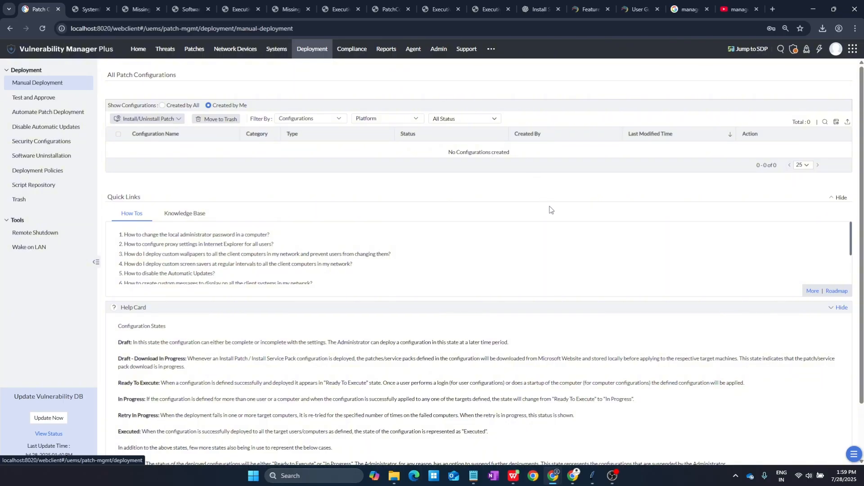
{"action": "scroll", "coordinate": [550, 212], "scroll_direction": "down", "scroll_amount": 1}
{"action": "scroll", "coordinate": [550, 212], "scroll_direction": "up", "scroll_amount": 1}
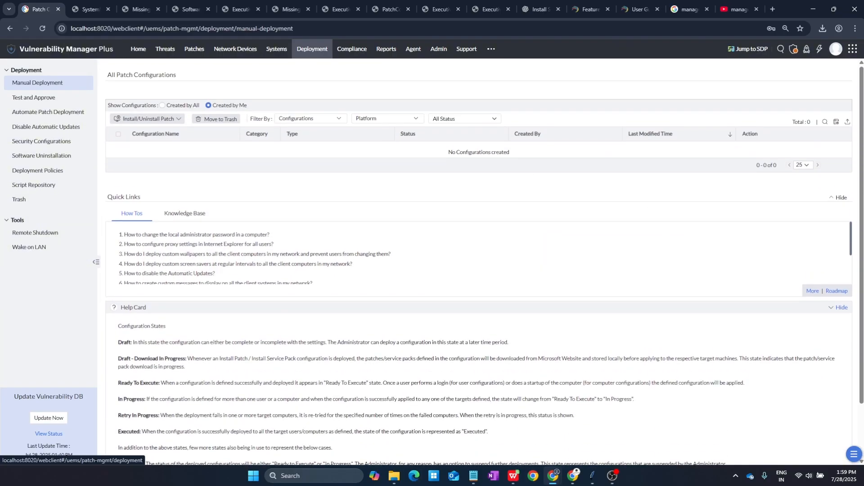